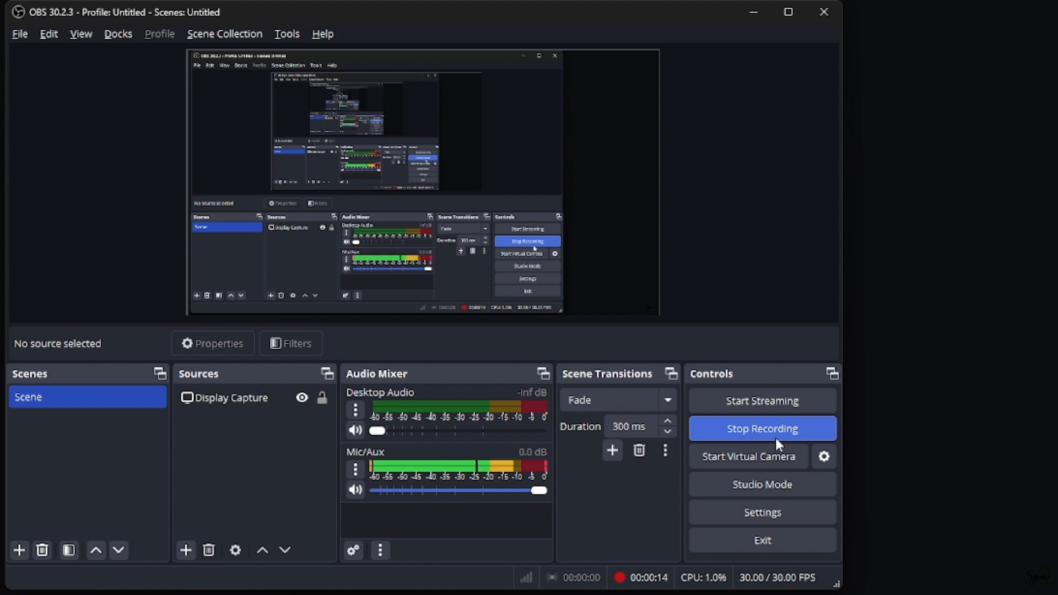
Step: Switch from the recorder to the running WinSer16 virtual machine window
{"action": "left_click", "coordinate": [746, 21]}
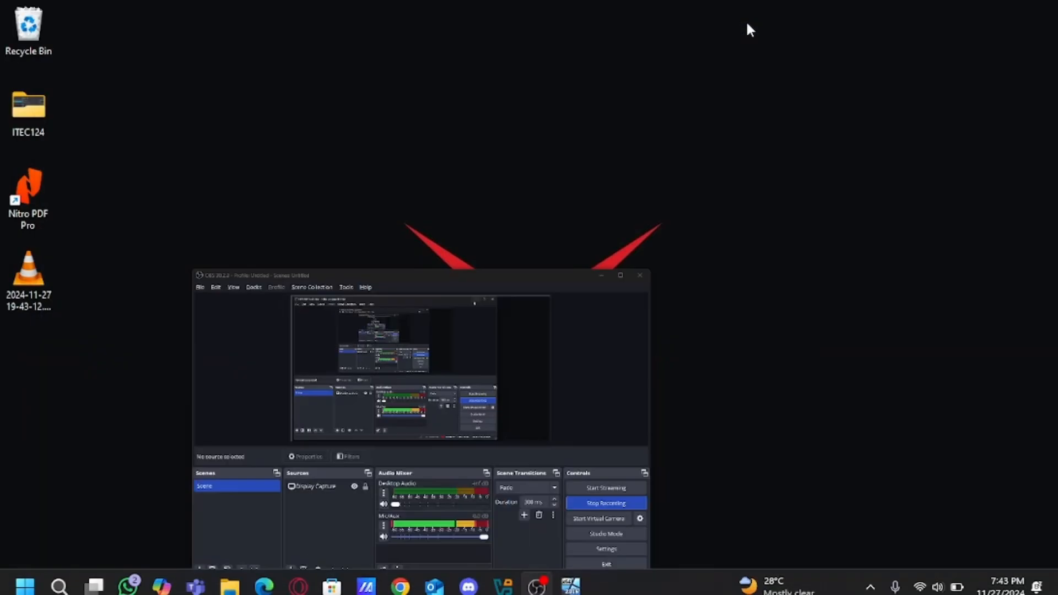
{"action": "mouse_move", "coordinate": [571, 576]}
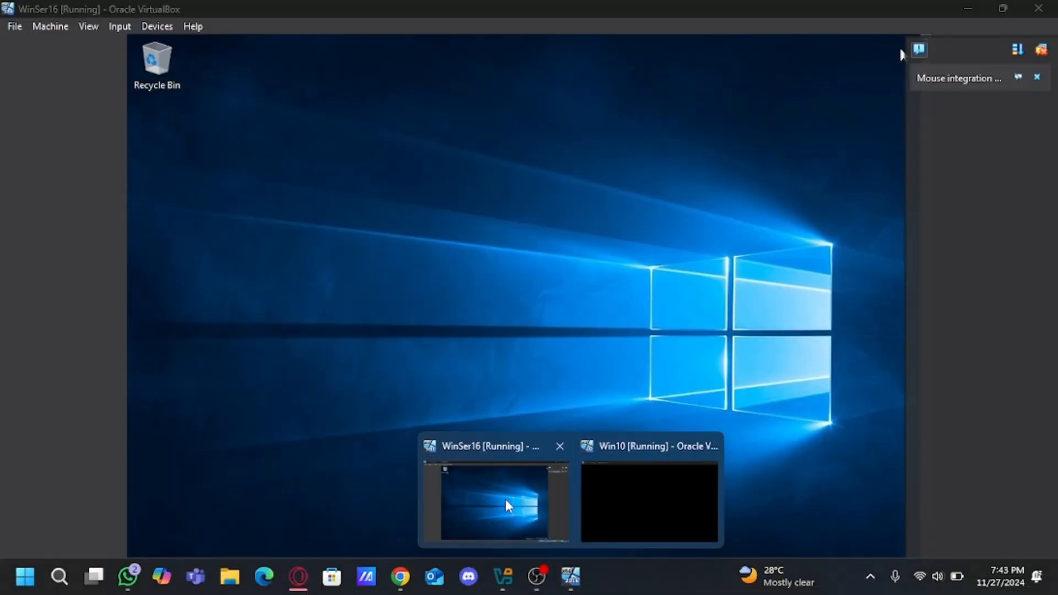
{"action": "left_click", "coordinate": [505, 499]}
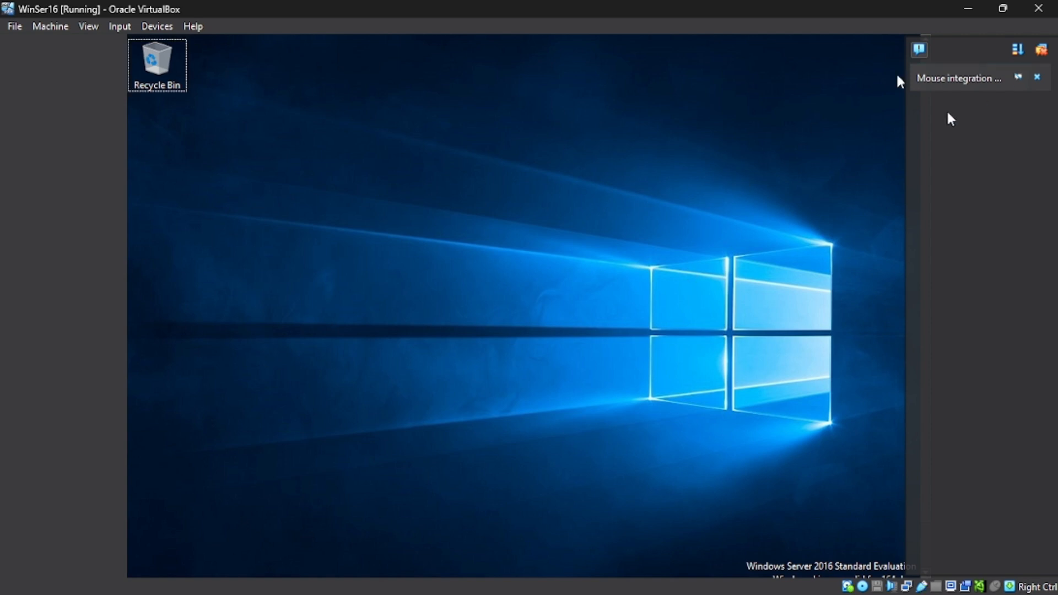
Step: Open Server Manager from the Start menu and maximize its window
{"action": "key", "text": "super"}
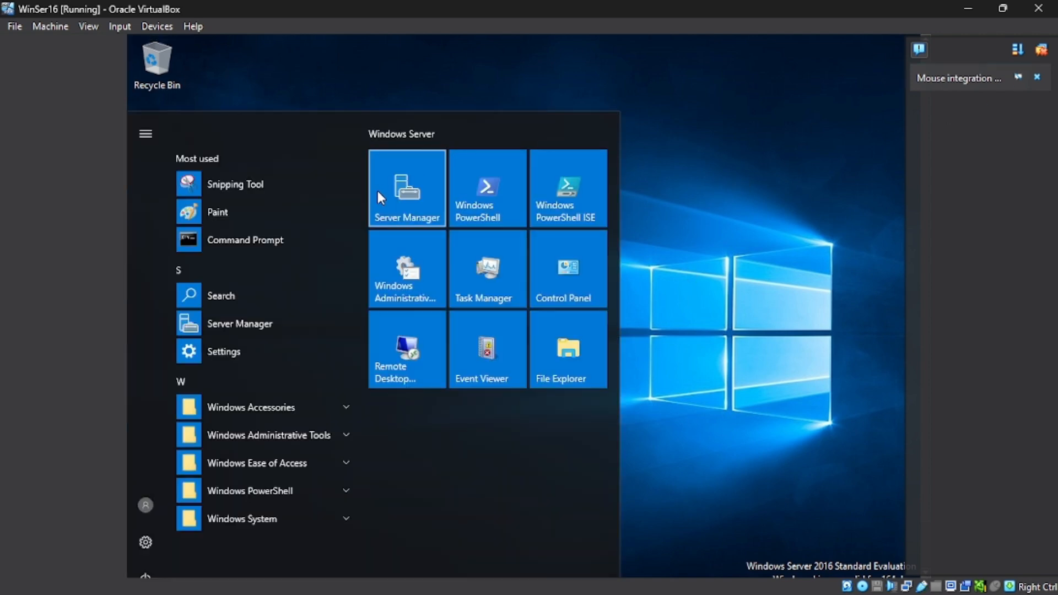
{"action": "left_click", "coordinate": [378, 192]}
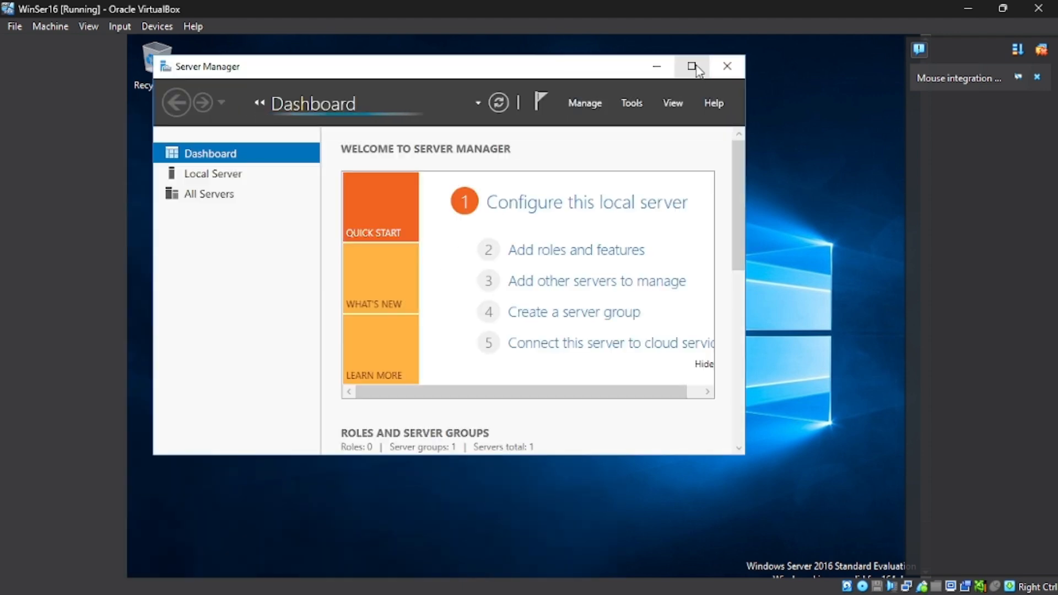
{"action": "left_click", "coordinate": [692, 66]}
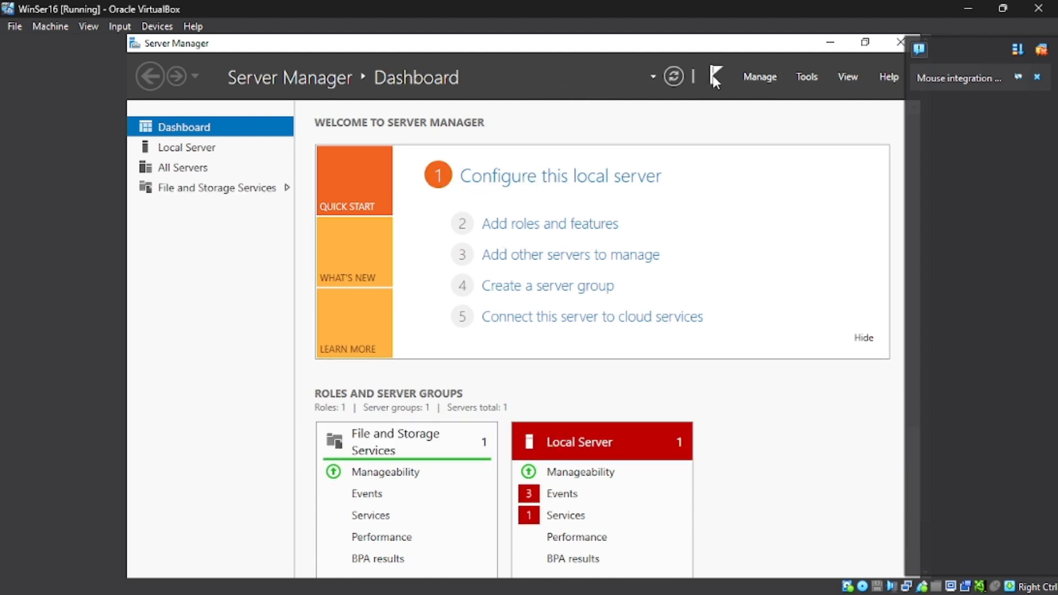
Step: Start the Add Roles and Features wizard with a role-based installation on the Server16 server
{"action": "left_click", "coordinate": [558, 234]}
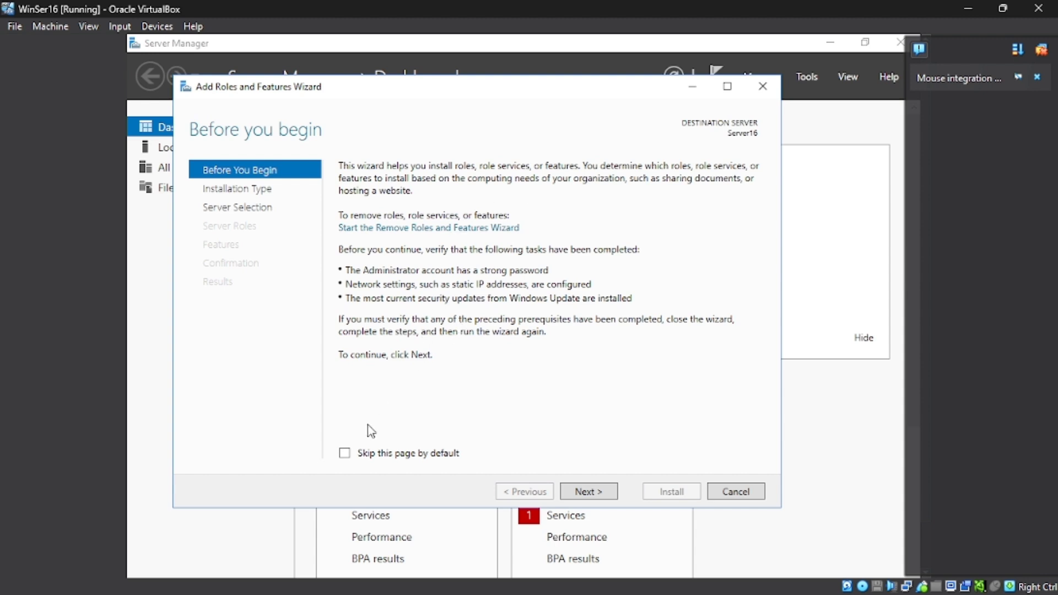
{"action": "left_click", "coordinate": [580, 494]}
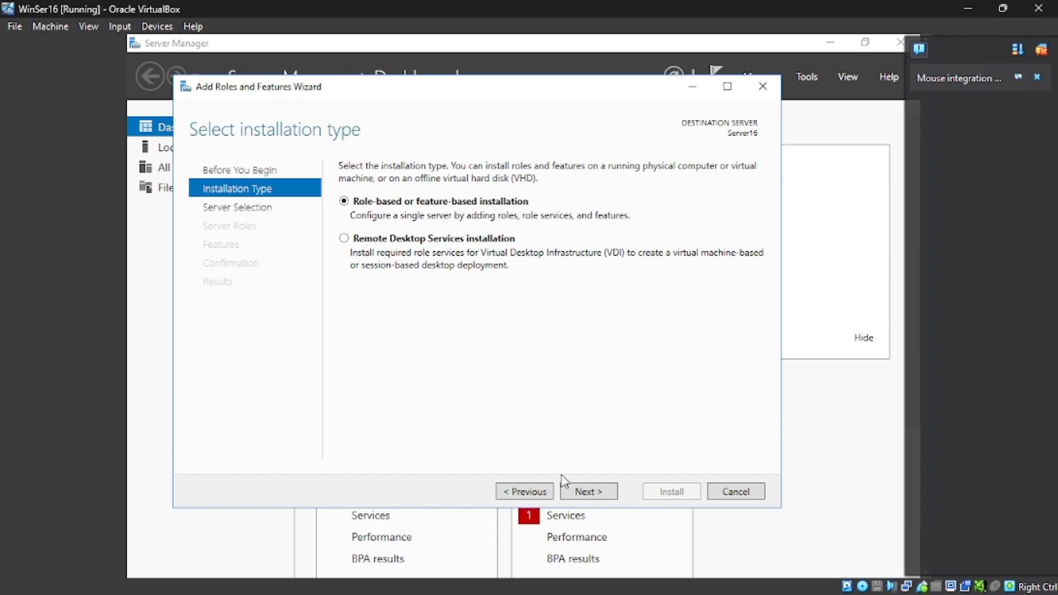
{"action": "left_click", "coordinate": [587, 490]}
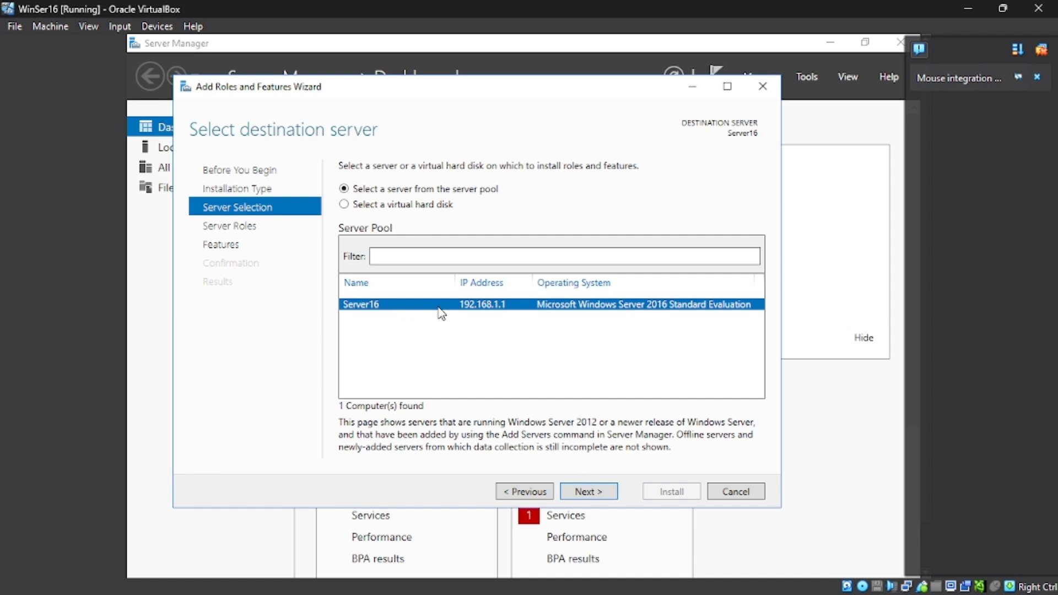
{"action": "left_click", "coordinate": [588, 492]}
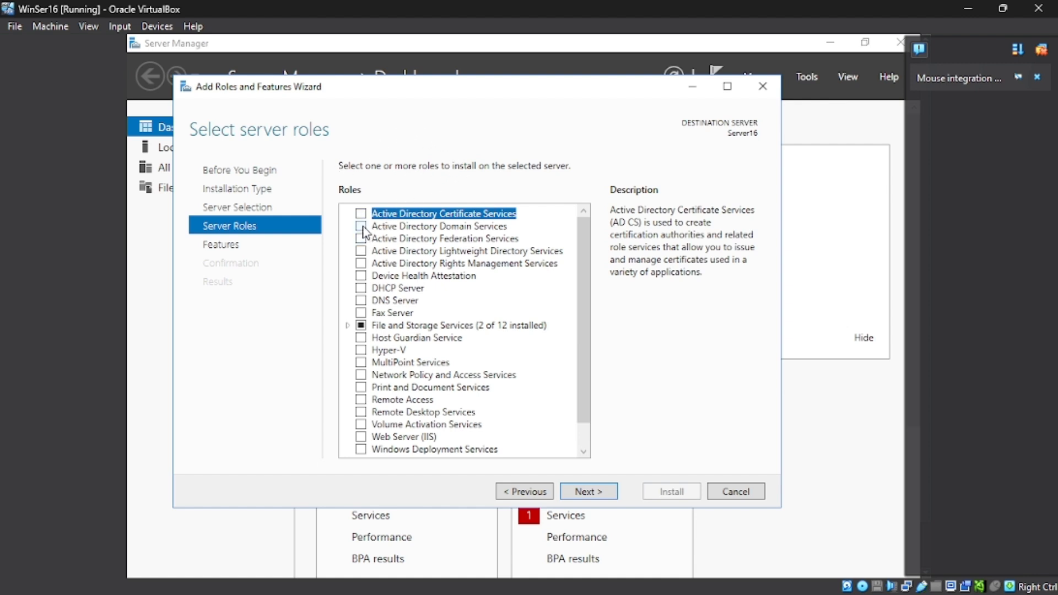
Step: Select the Active Directory Domain Services role with its required management features and install it
{"action": "left_click", "coordinate": [361, 227]}
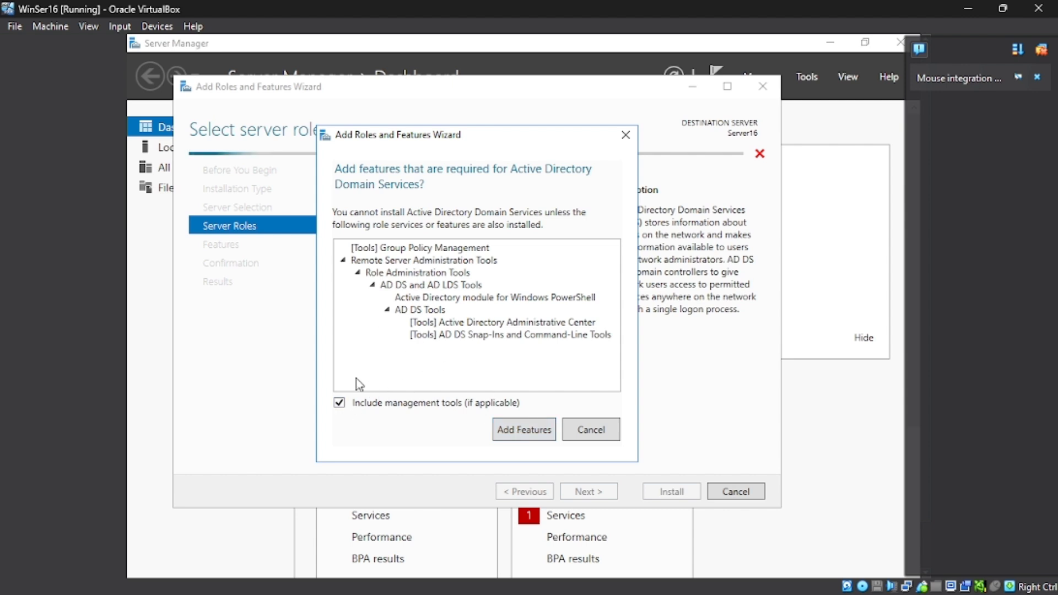
{"action": "left_click", "coordinate": [514, 422]}
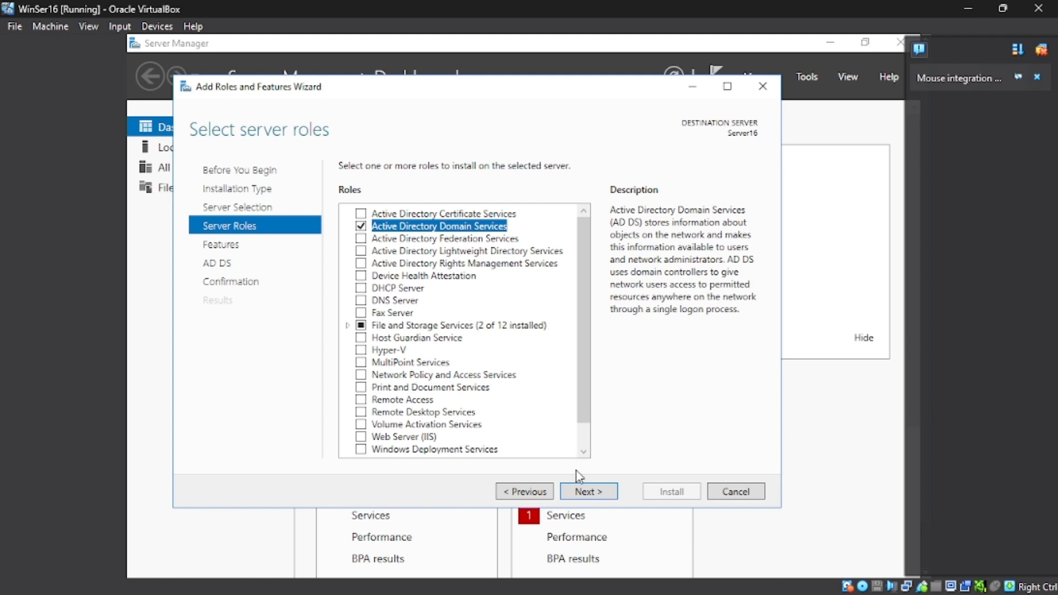
{"action": "left_click", "coordinate": [586, 492]}
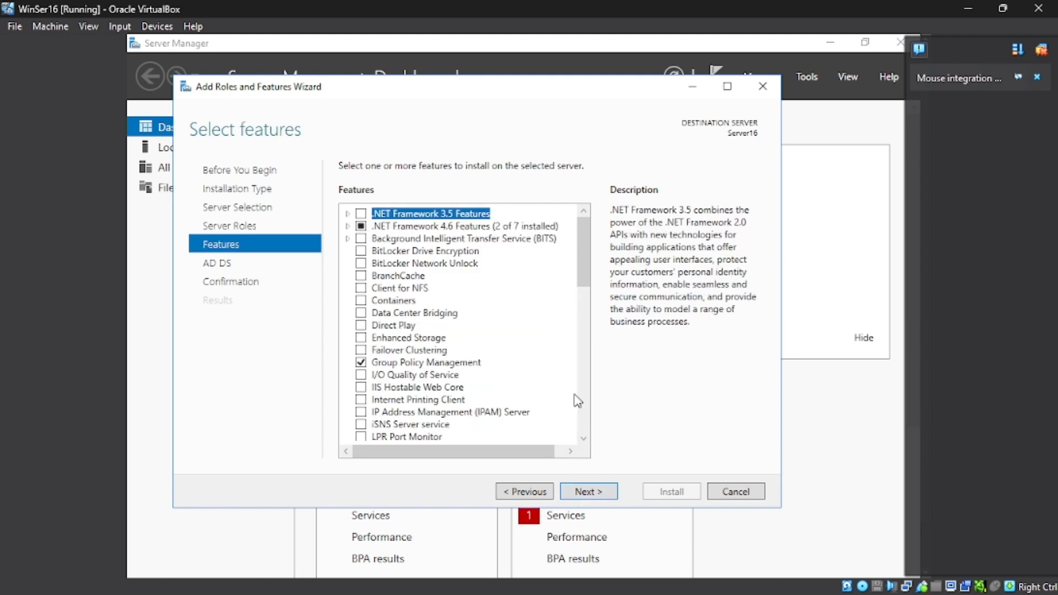
{"action": "left_click", "coordinate": [609, 499]}
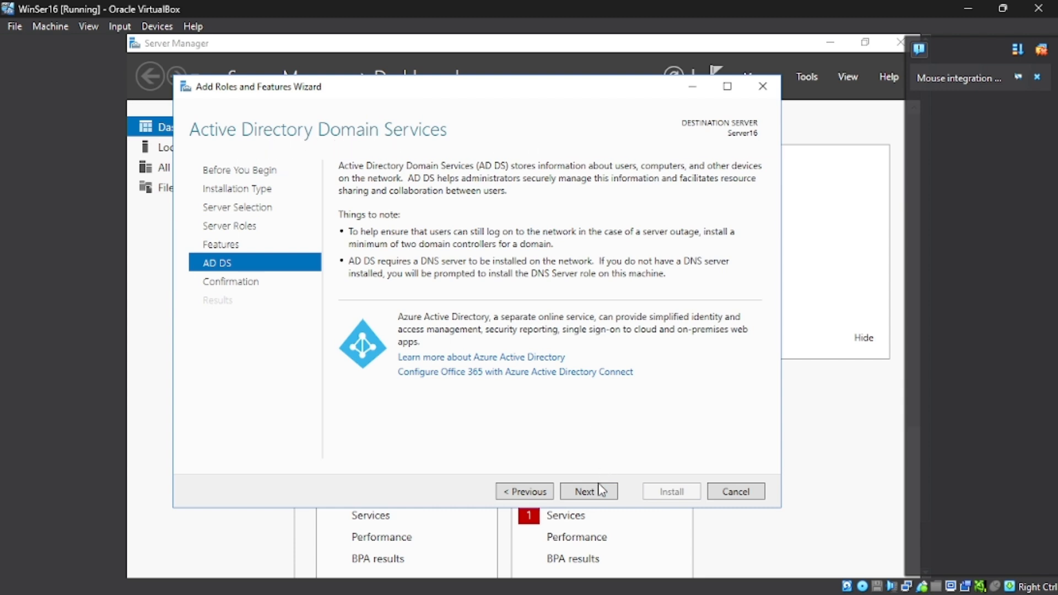
{"action": "left_click", "coordinate": [597, 492]}
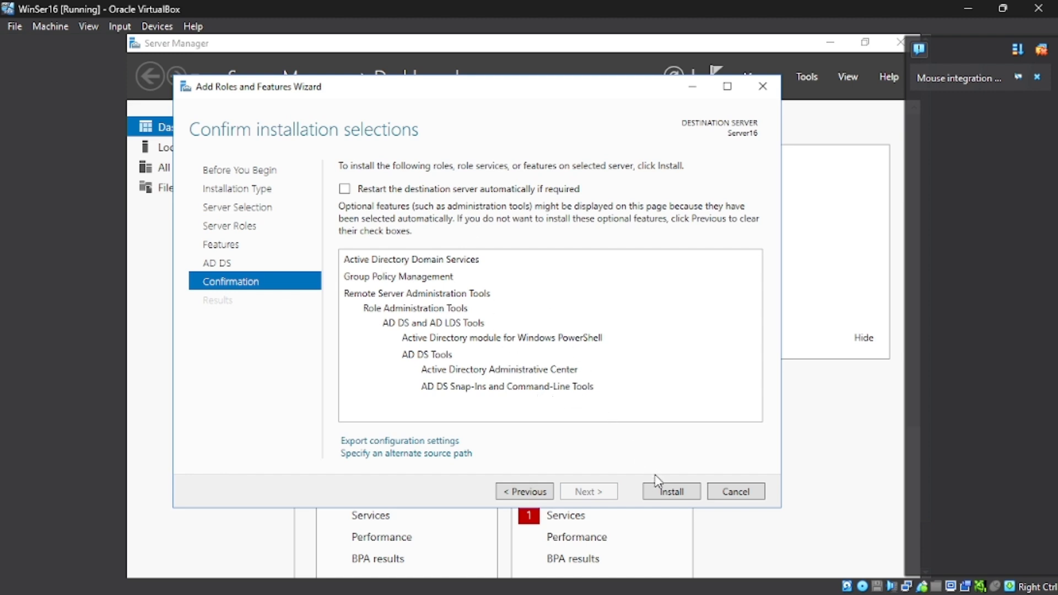
{"action": "left_click", "coordinate": [657, 492]}
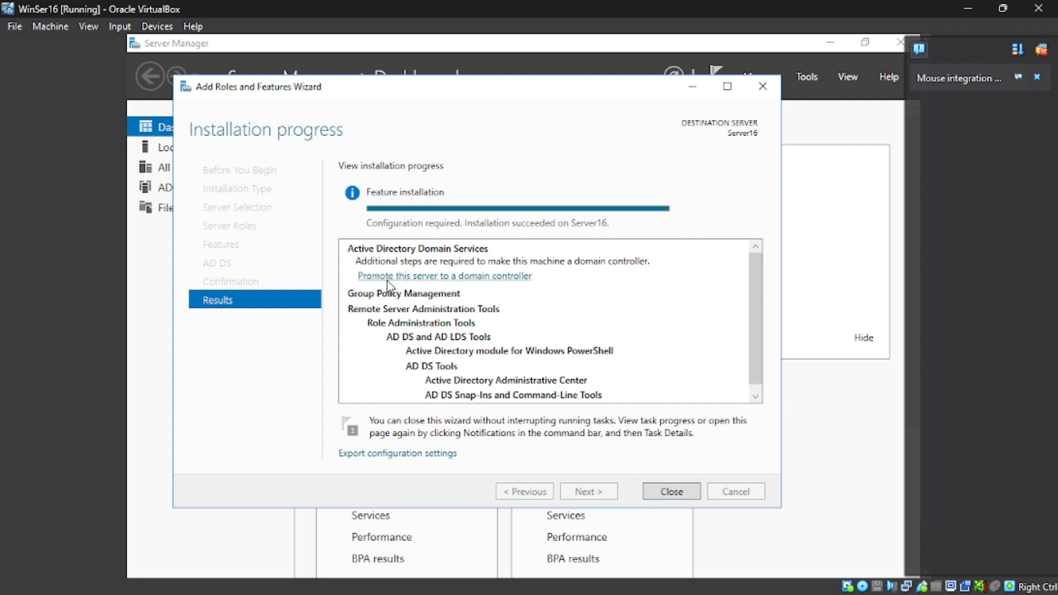
Step: Promote the server to a domain controller by adding a new forest with root domain name XATA
{"action": "left_click", "coordinate": [419, 277]}
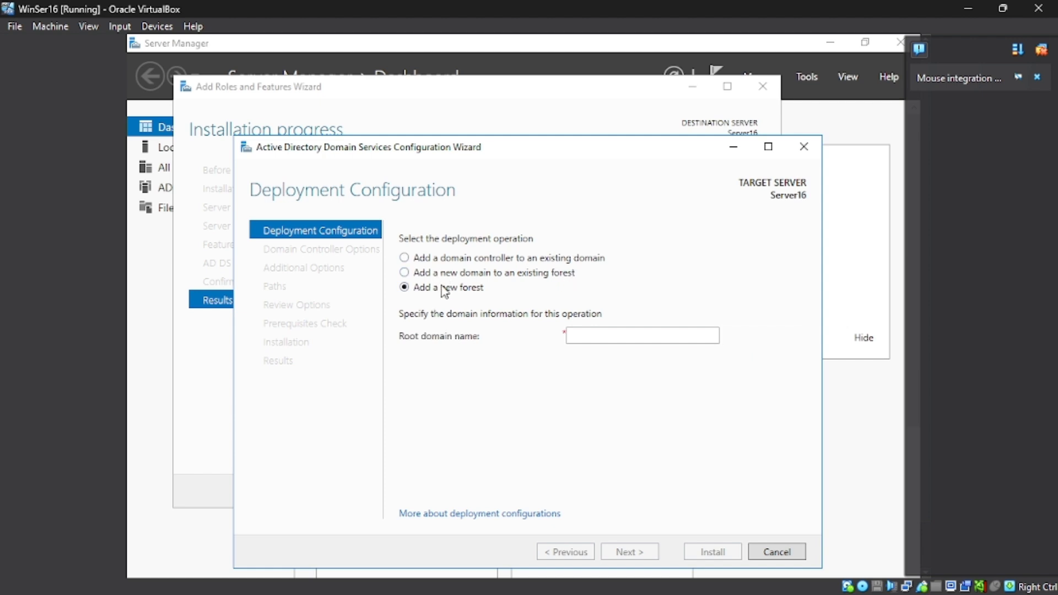
{"action": "left_click", "coordinate": [623, 336]}
{"action": "type", "text": "XATA"}
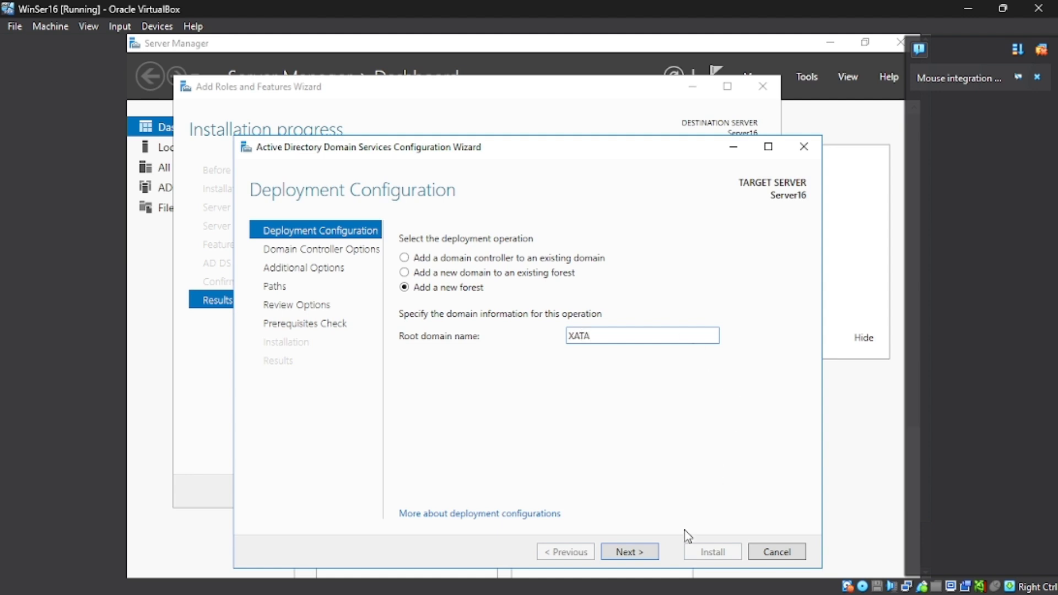
{"action": "left_click", "coordinate": [645, 551]}
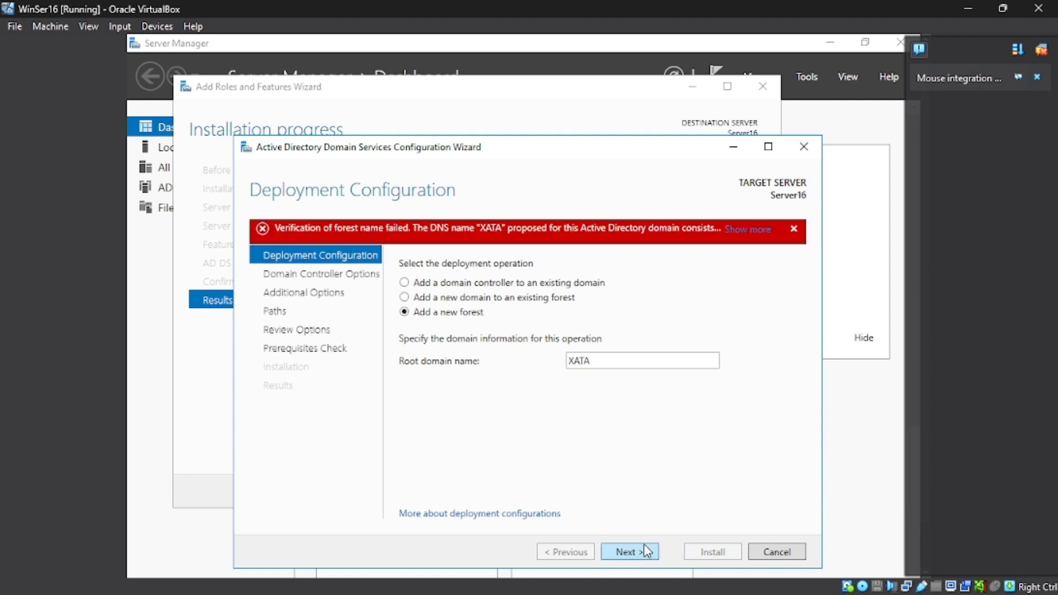
Step: Change the root domain name to XATA.com, continue, and view and dismiss the verification error details
{"action": "double_click", "coordinate": [639, 367]}
{"action": "left_click", "coordinate": [639, 366]}
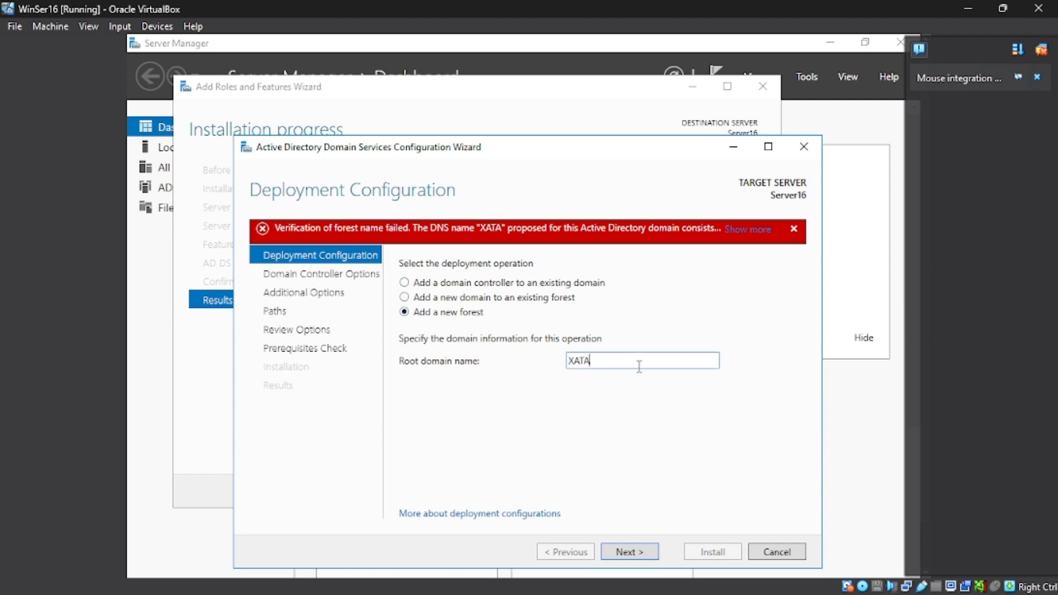
{"action": "type", "text": ".com"}
{"action": "left_click", "coordinate": [634, 557]}
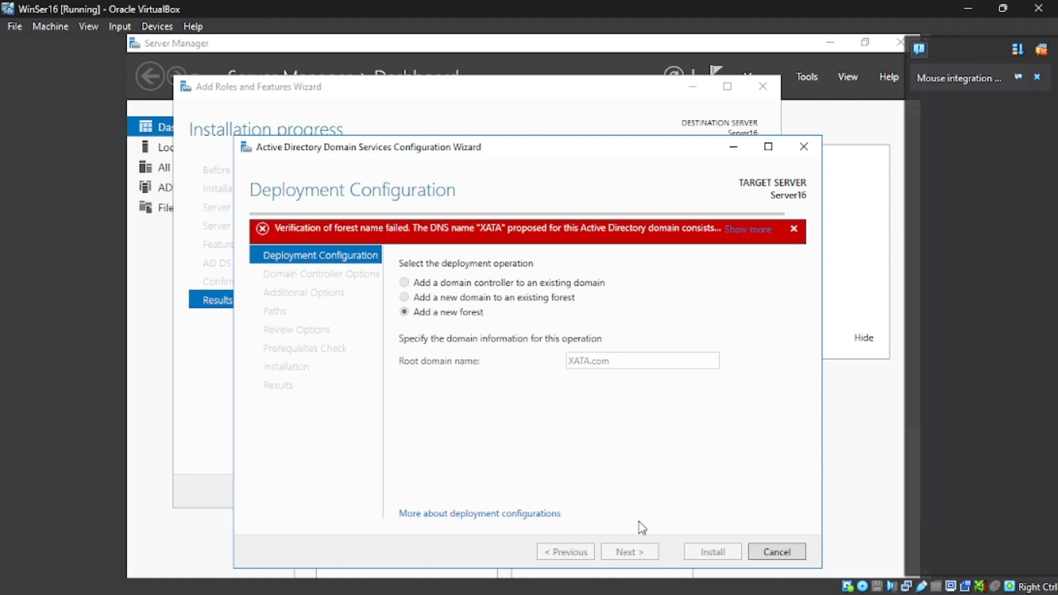
{"action": "left_click", "coordinate": [746, 232]}
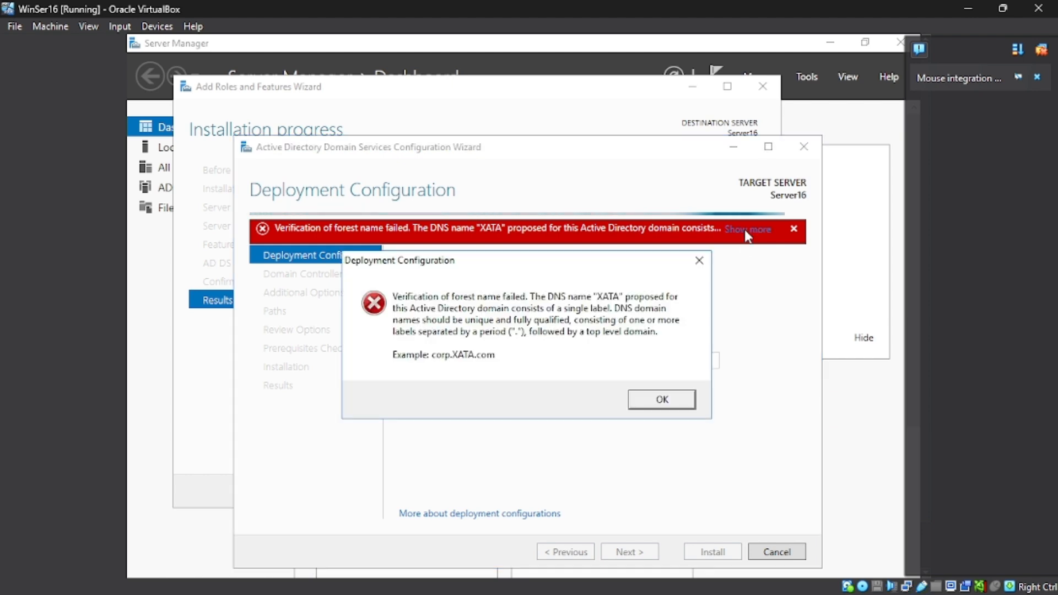
{"action": "left_click", "coordinate": [662, 402]}
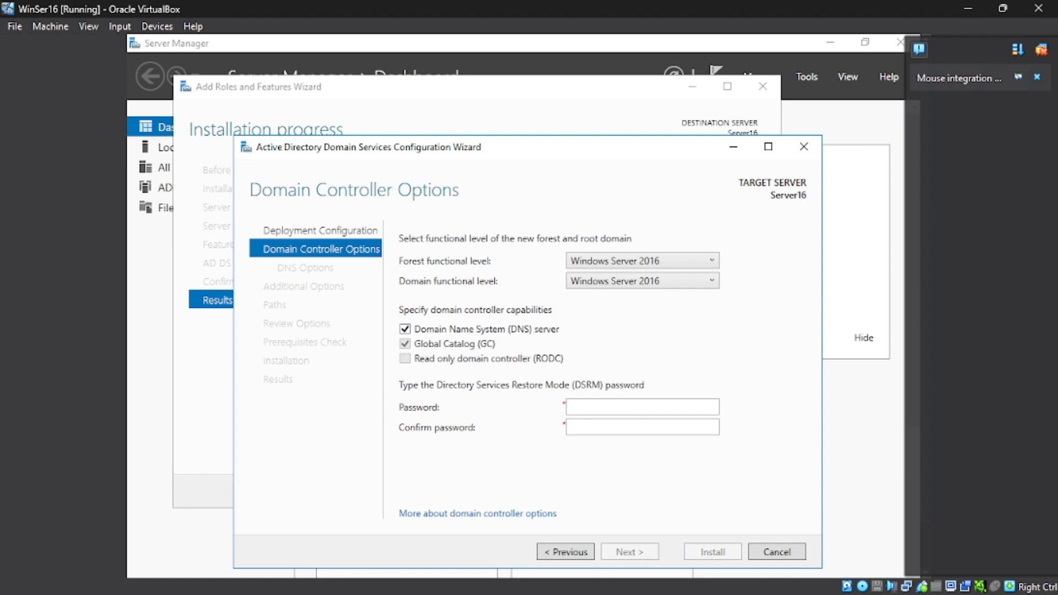
Step: Enter the Directory Services Restore Mode password in both password fields and continue
{"action": "left_click", "coordinate": [621, 410]}
{"action": "left_click", "coordinate": [635, 428]}
{"action": "type", "text": "Pa$$w0rd"}
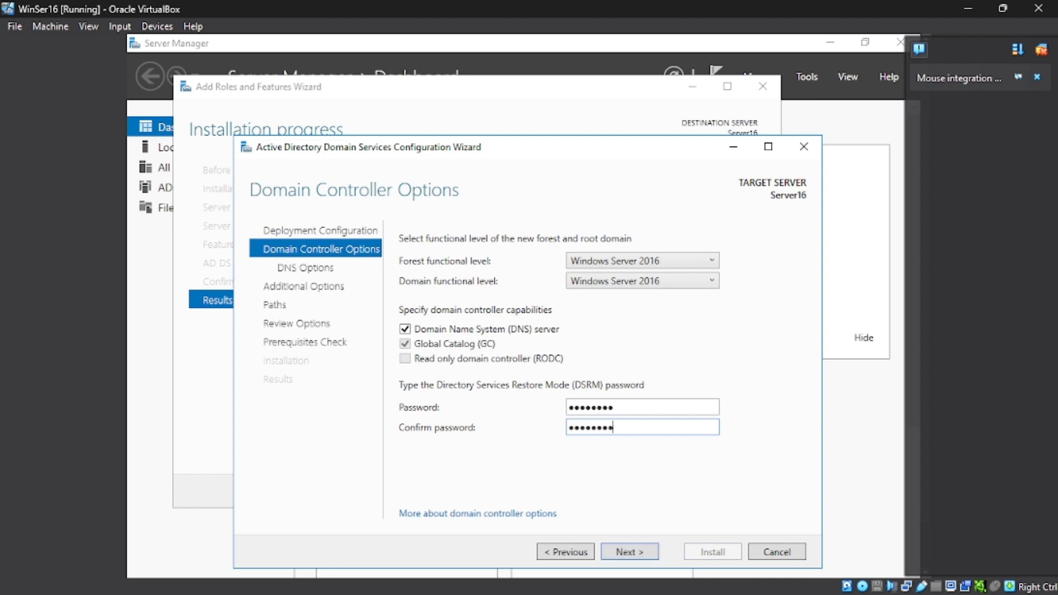
{"action": "left_click", "coordinate": [641, 553]}
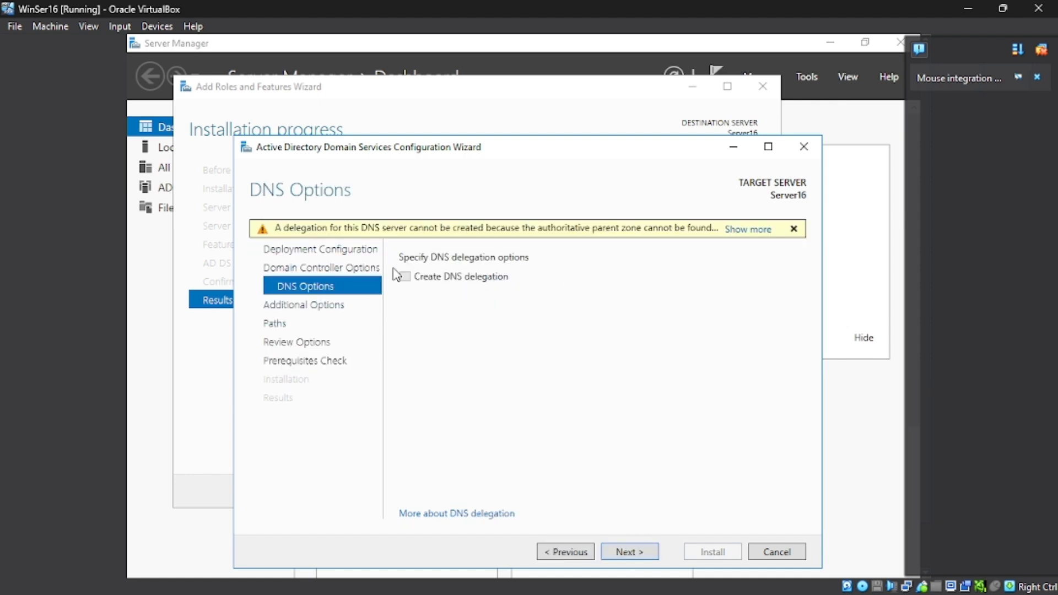
Step: Accept the default DNS options, the XATA NetBIOS domain name and the default database, log and SYSVOL paths
{"action": "left_click", "coordinate": [630, 552]}
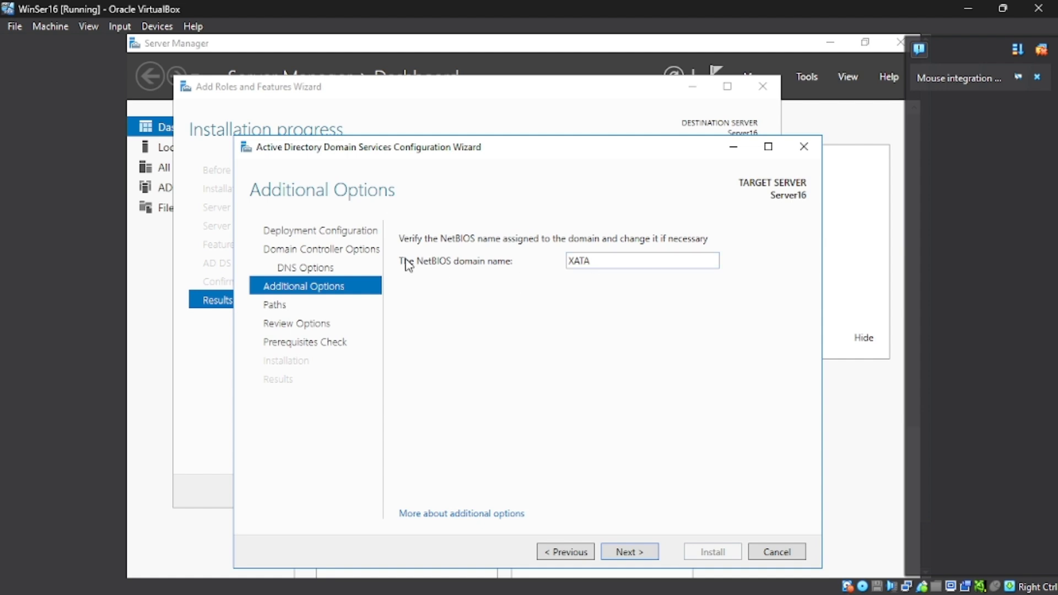
{"action": "double_click", "coordinate": [619, 261]}
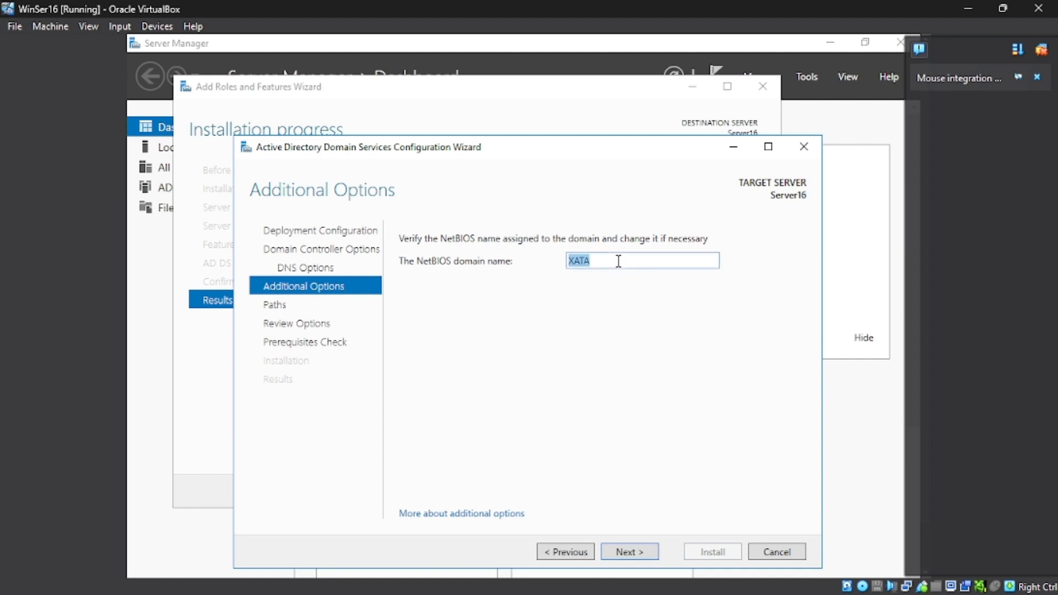
{"action": "left_click", "coordinate": [629, 554]}
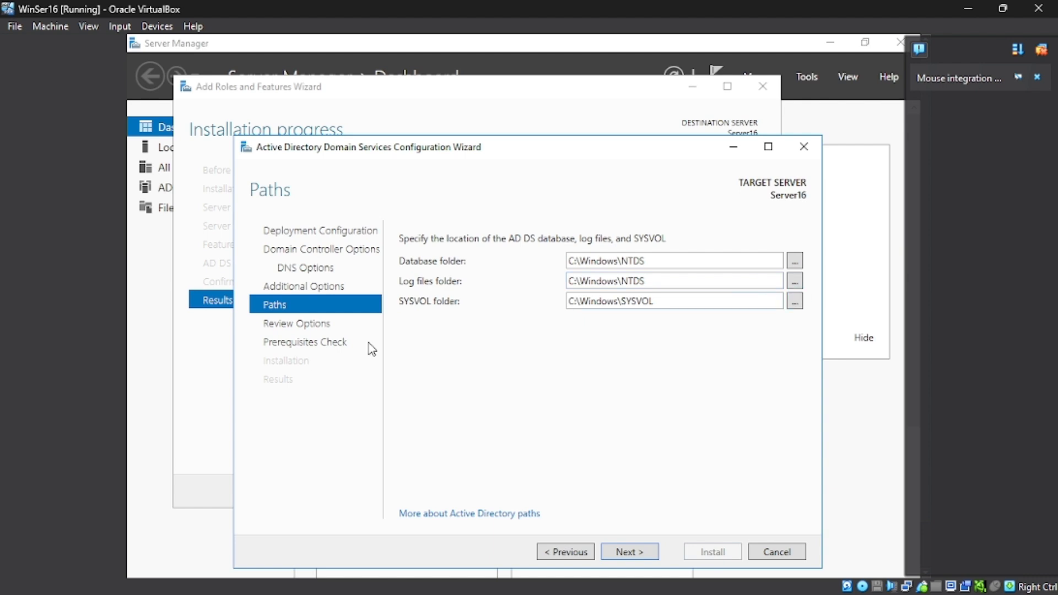
{"action": "left_click", "coordinate": [631, 550]}
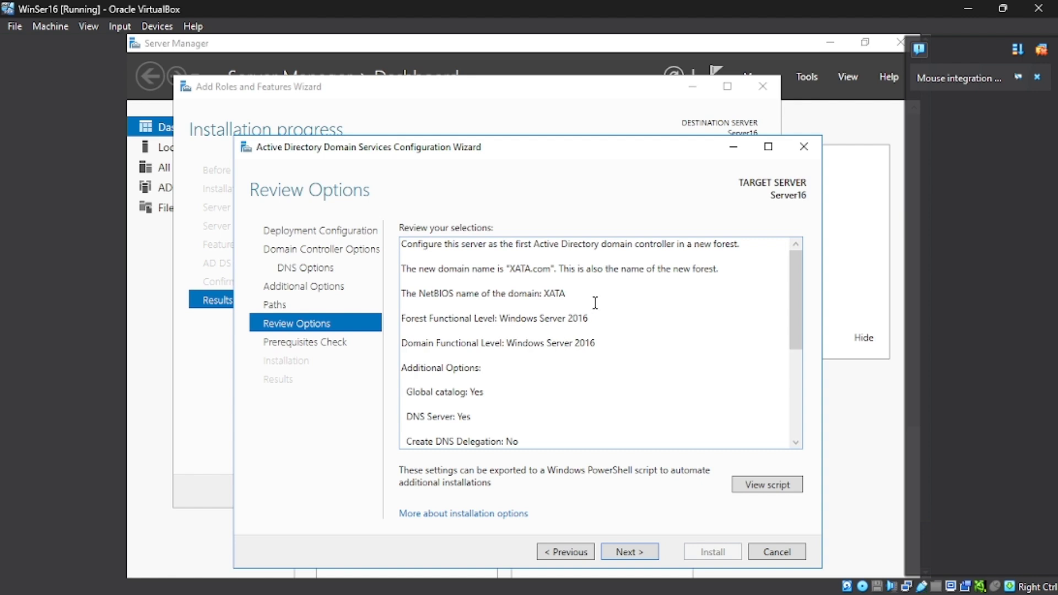
Step: Review the configuration summary and proceed to the prerequisites check
{"action": "mouse_move", "coordinate": [791, 281]}
{"action": "left_mouse_down"}
{"action": "mouse_move", "coordinate": [787, 306]}
{"action": "mouse_move", "coordinate": [793, 279]}
{"action": "left_mouse_up"}
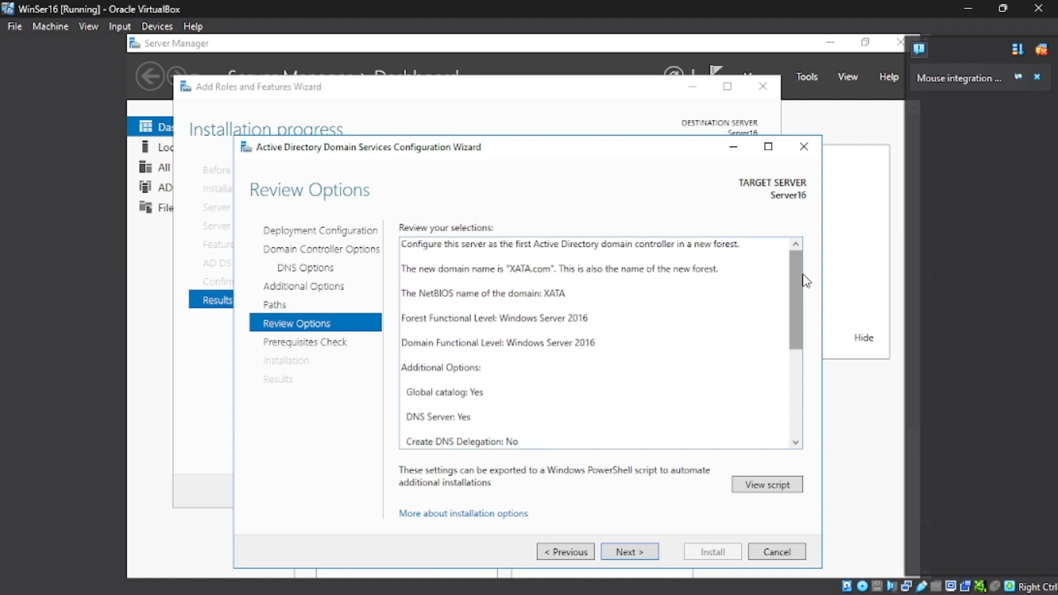
{"action": "key", "text": "ctrl+a"}
{"action": "left_click", "coordinate": [561, 297]}
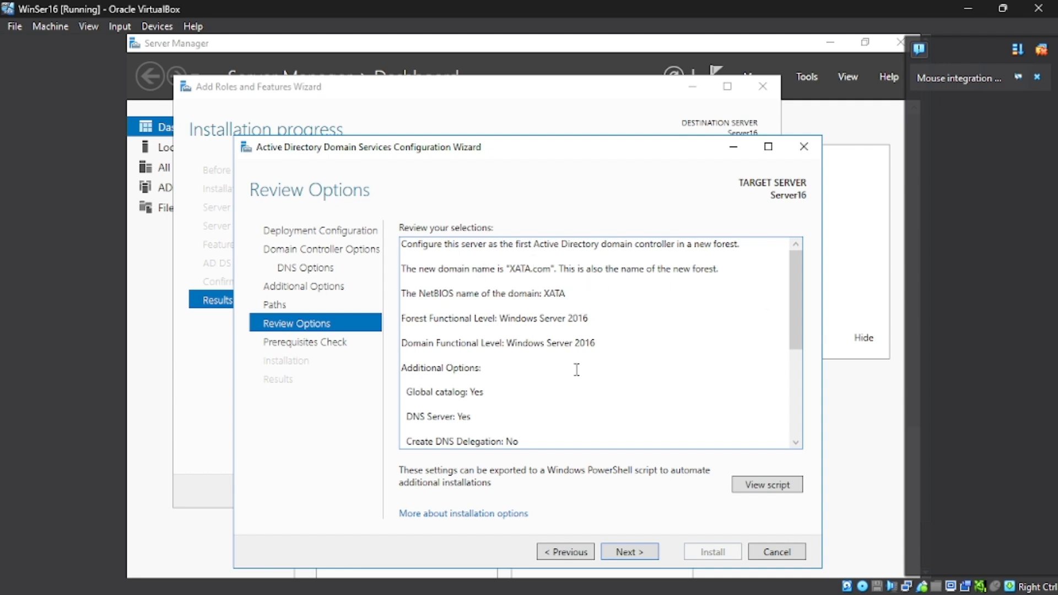
{"action": "left_click", "coordinate": [645, 553]}
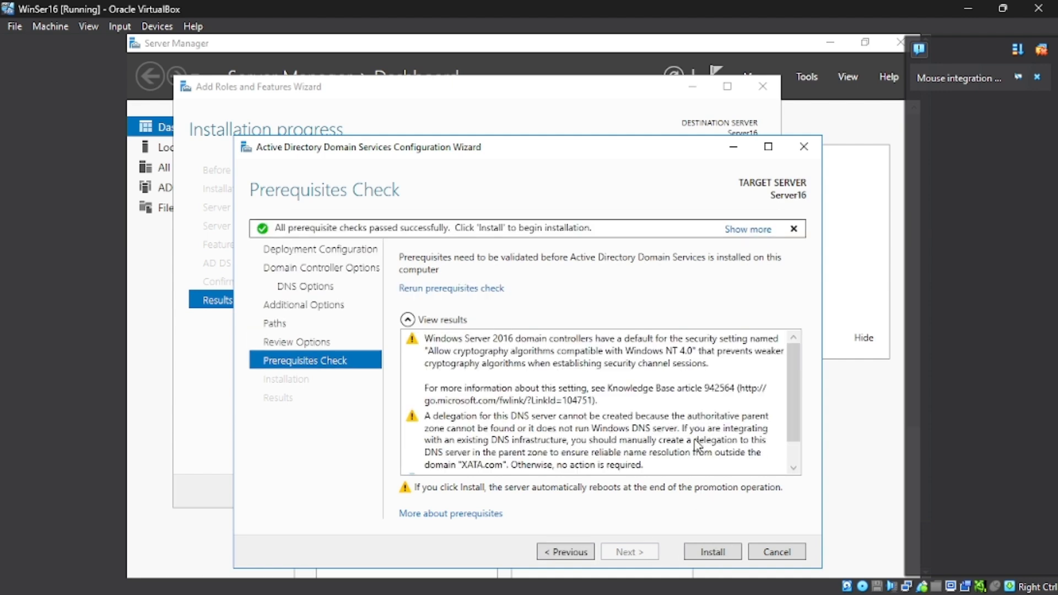
Step: Review the prerequisite check results, install the domain controller, and close the sign-out notice
{"action": "scroll", "coordinate": [698, 445], "scroll_direction": "down", "scroll_amount": 2}
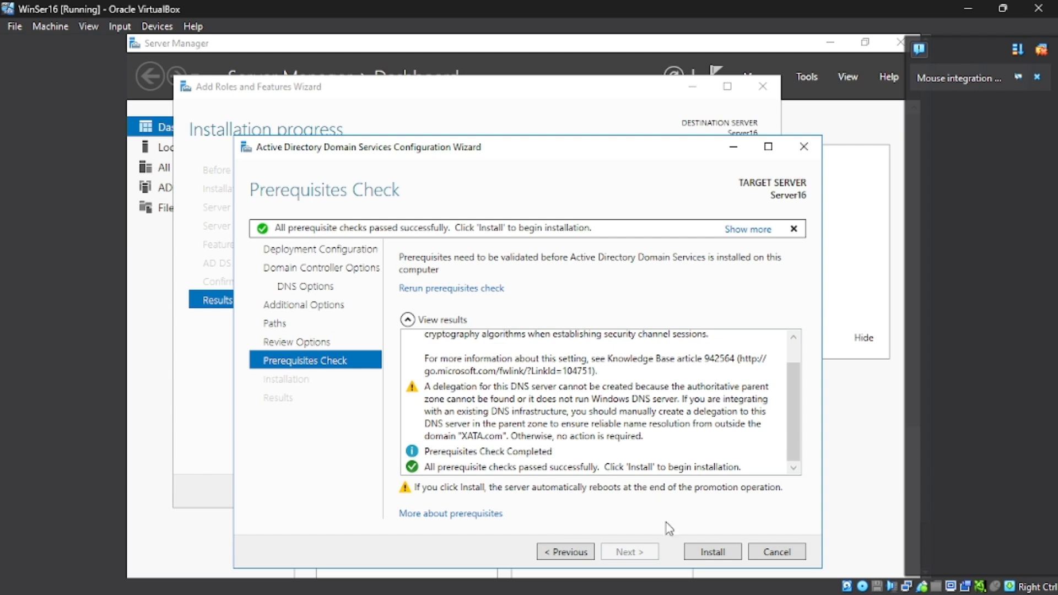
{"action": "left_click", "coordinate": [696, 552]}
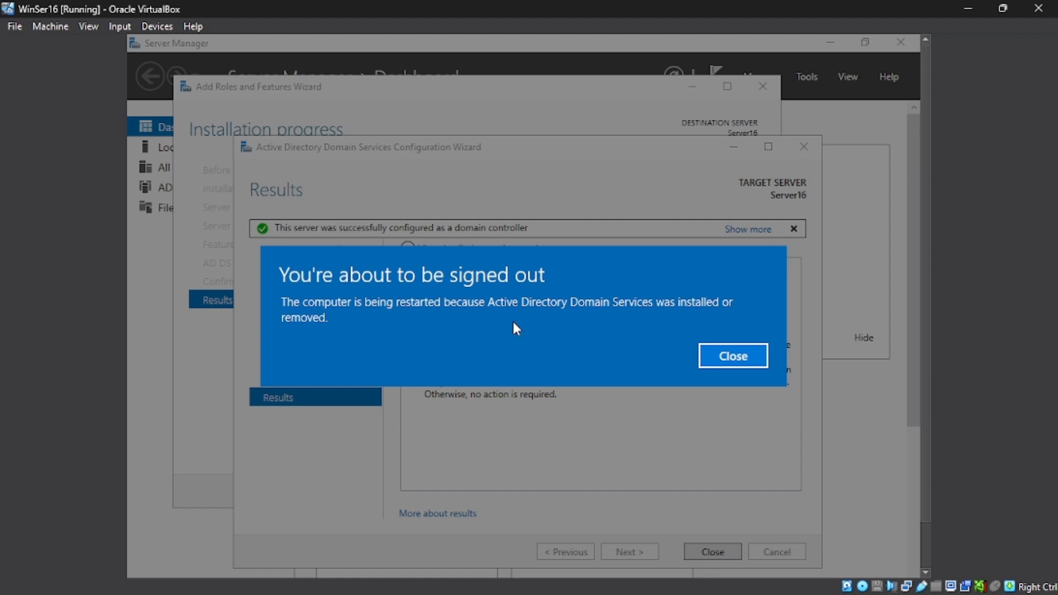
{"action": "left_click", "coordinate": [732, 356]}
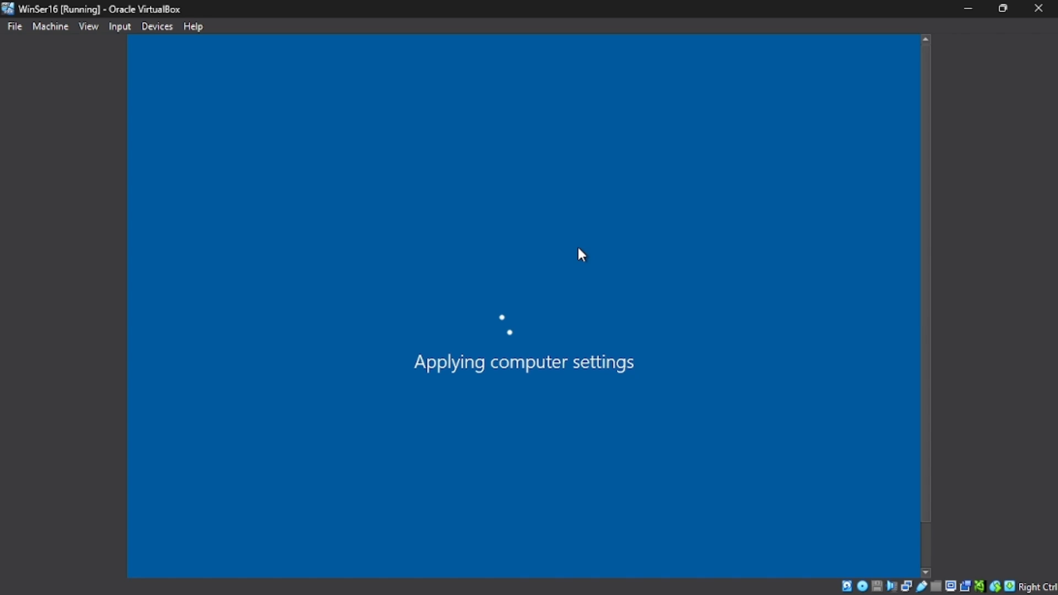
Step: Send the Ctrl-Alt-Del sequence to the virtual machine to reach the sign-in screen
{"action": "mouse_move", "coordinate": [954, 577]}
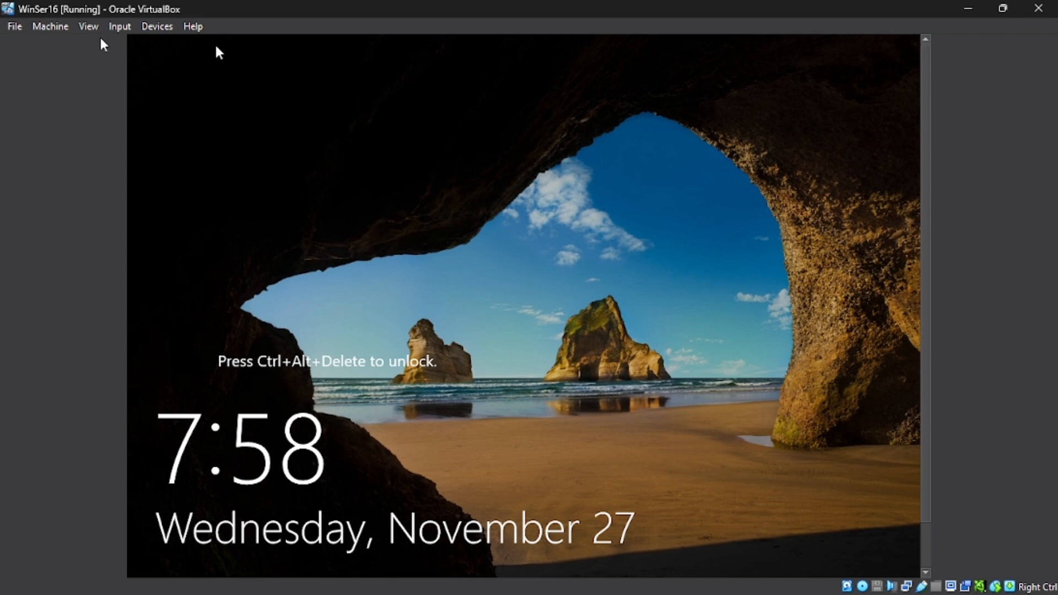
{"action": "left_click", "coordinate": [117, 27]}
{"action": "mouse_move", "coordinate": [159, 48]}
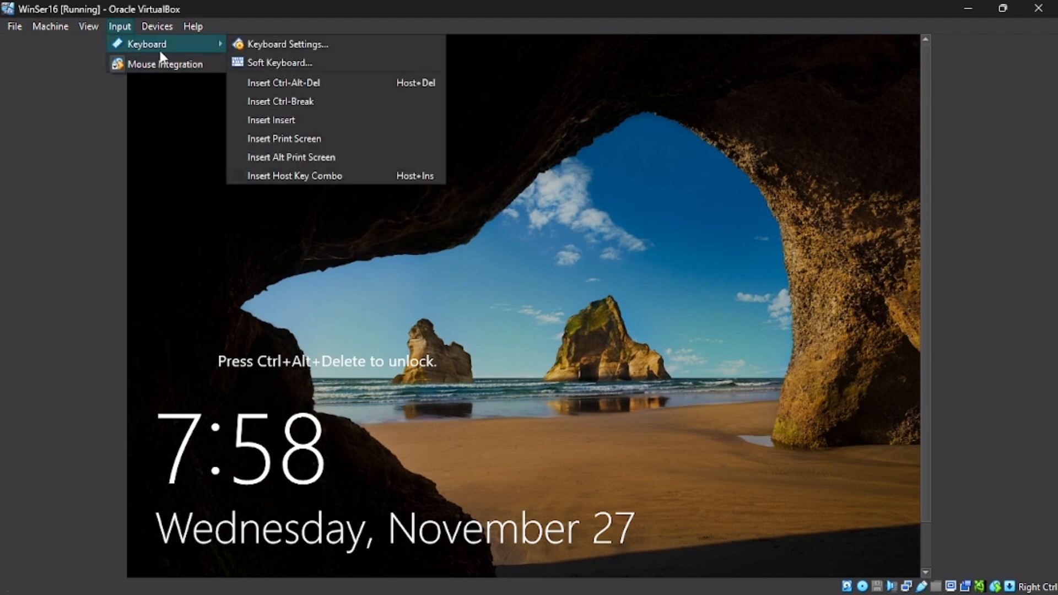
{"action": "left_click", "coordinate": [274, 82]}
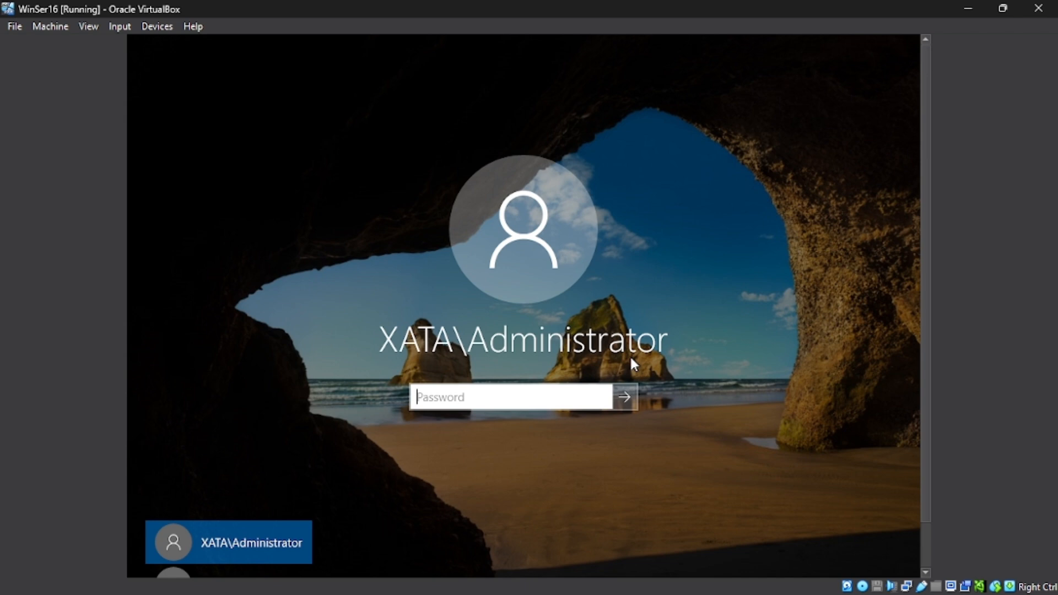
Step: Sign in to the server as XATA\Administrator by entering the account password
{"action": "type", "text": "*********"}
{"action": "key", "text": "Return"}
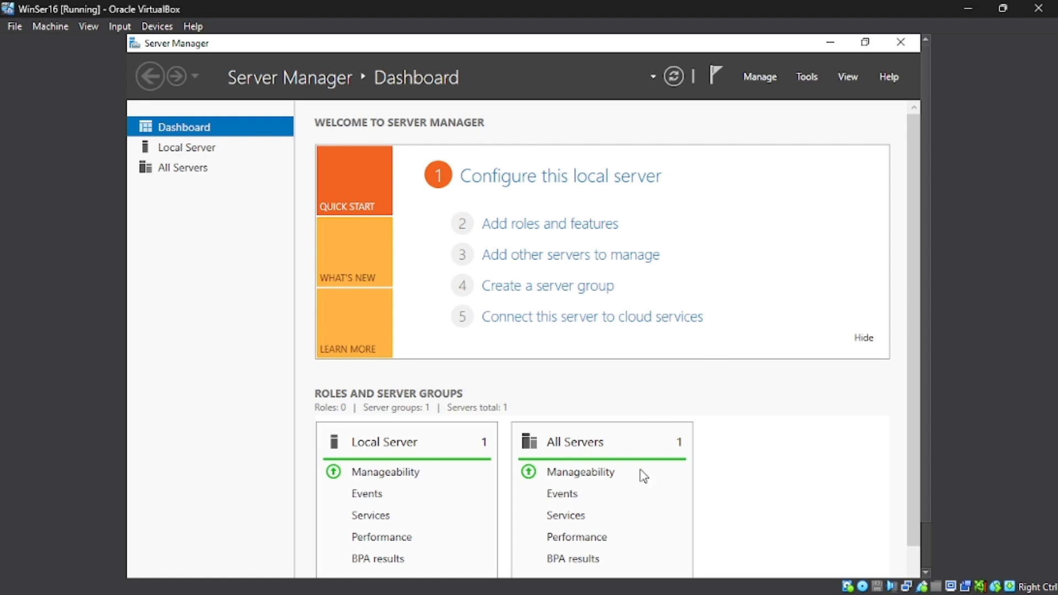
Step: Switch to the Win10 client virtual machine and open File Explorer
{"action": "scroll", "coordinate": [643, 476], "scroll_direction": "down", "scroll_amount": 1}
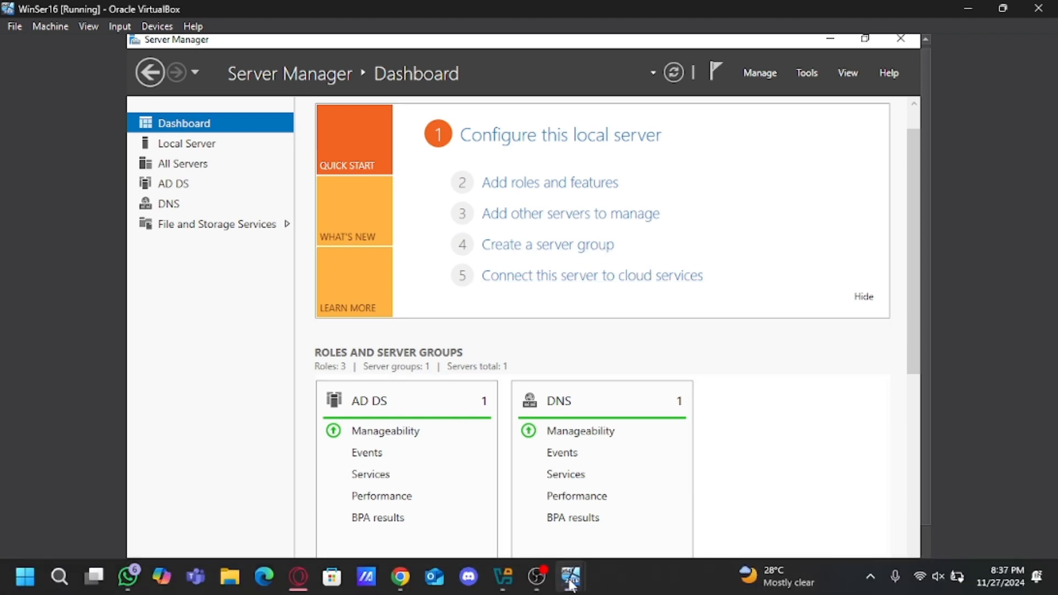
{"action": "mouse_move", "coordinate": [567, 574]}
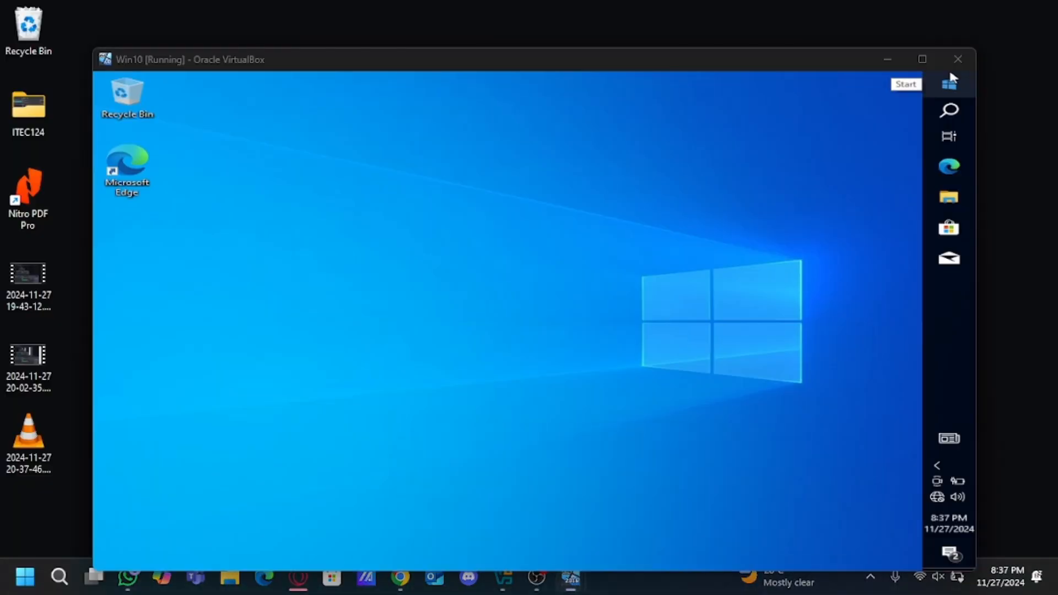
{"action": "left_click", "coordinate": [637, 506]}
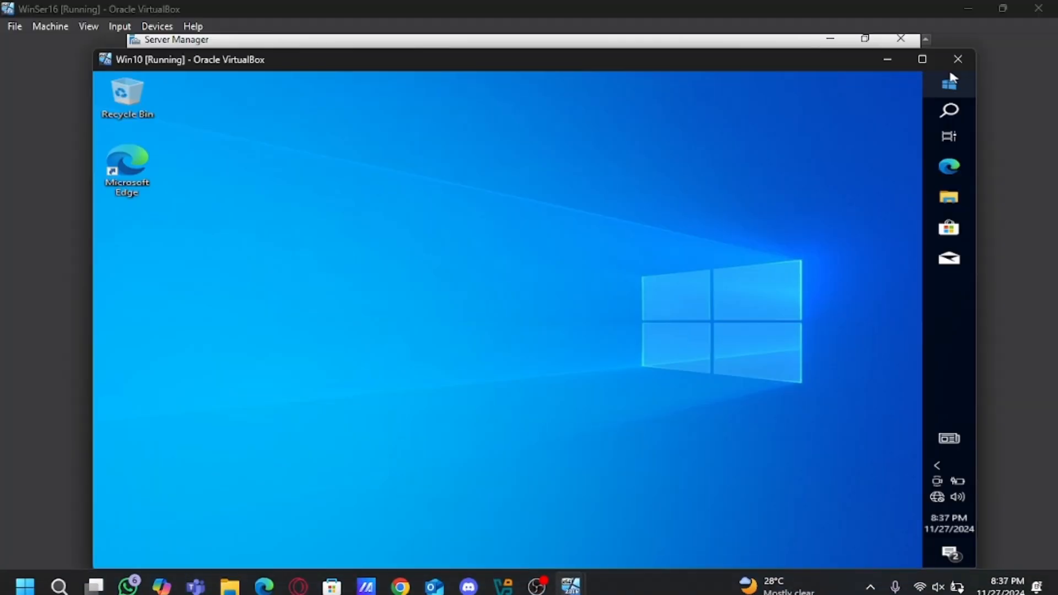
{"action": "left_click", "coordinate": [956, 203]}
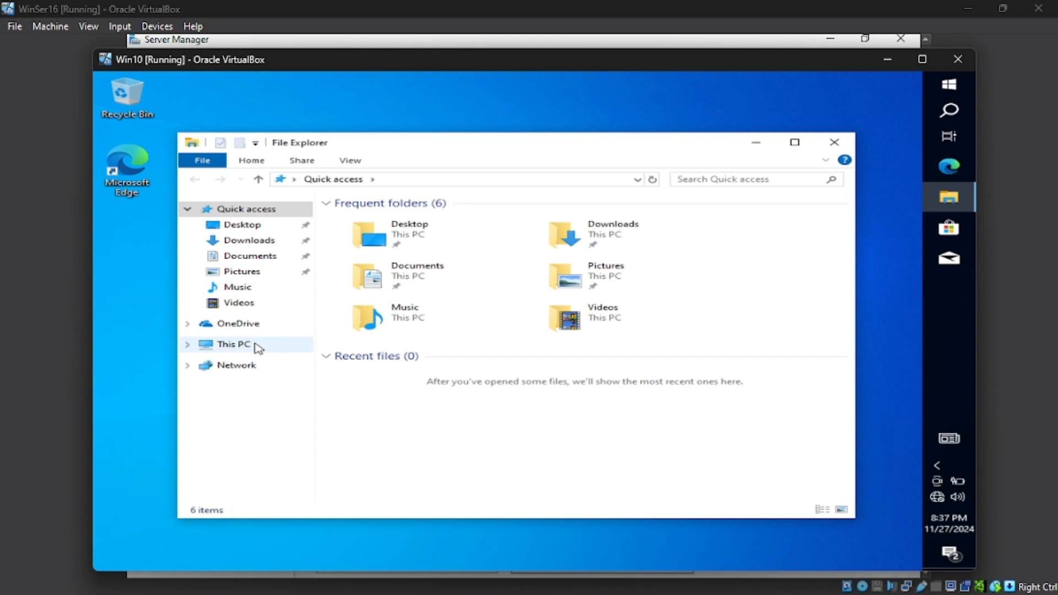
Step: Open the properties of This PC and go to the advanced system settings
{"action": "right_click", "coordinate": [236, 350]}
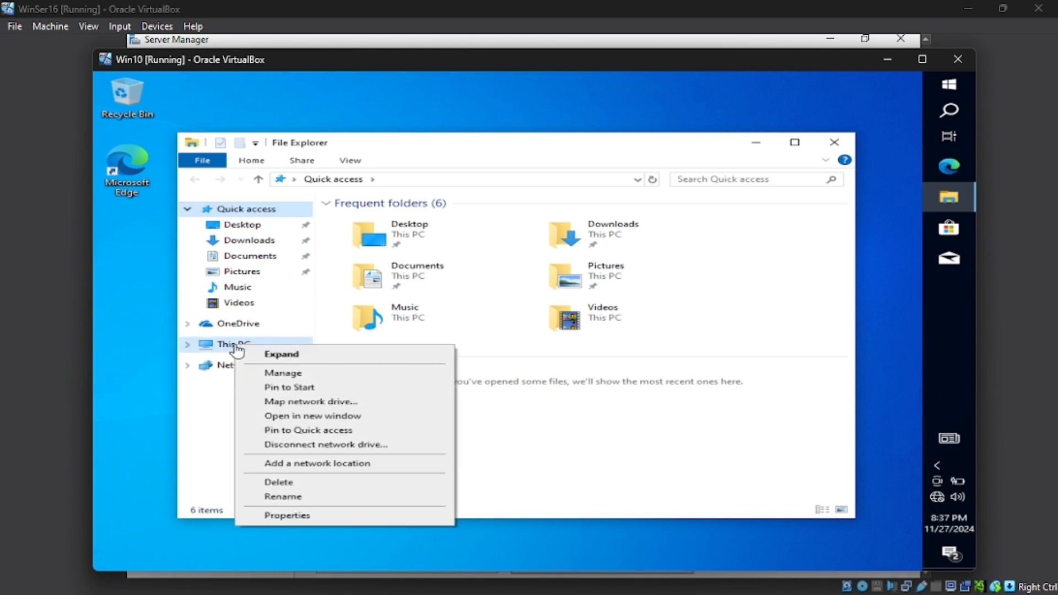
{"action": "left_click", "coordinate": [306, 520]}
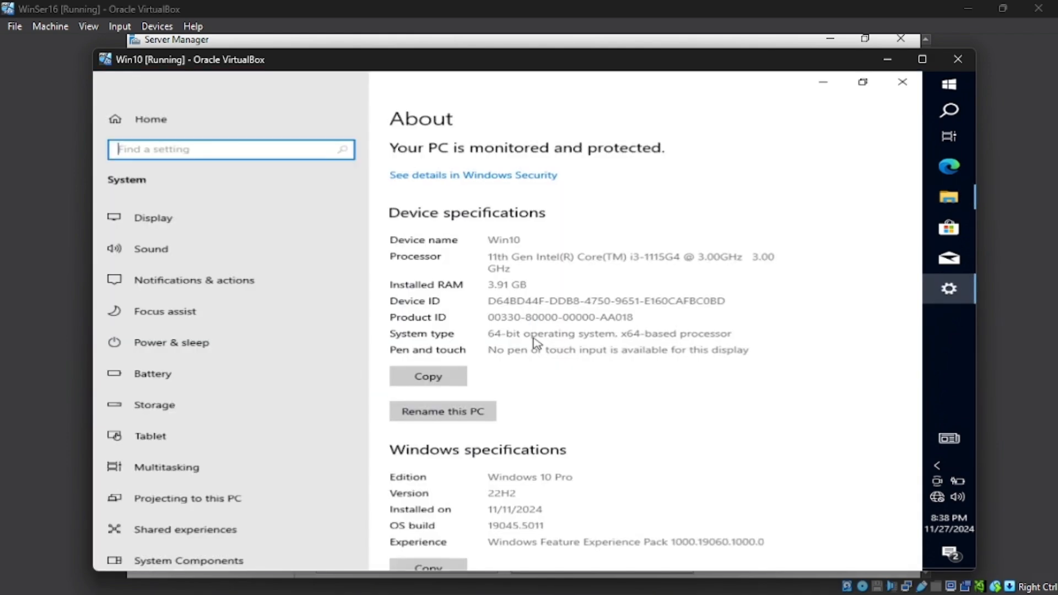
{"action": "scroll", "coordinate": [536, 344], "scroll_direction": "down", "scroll_amount": 5}
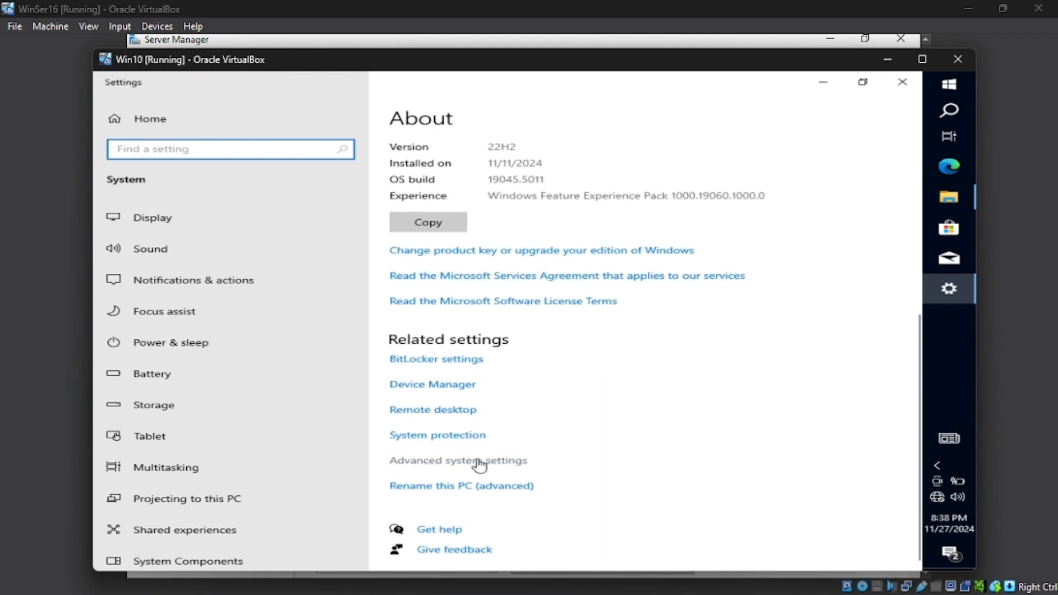
{"action": "left_click", "coordinate": [479, 461]}
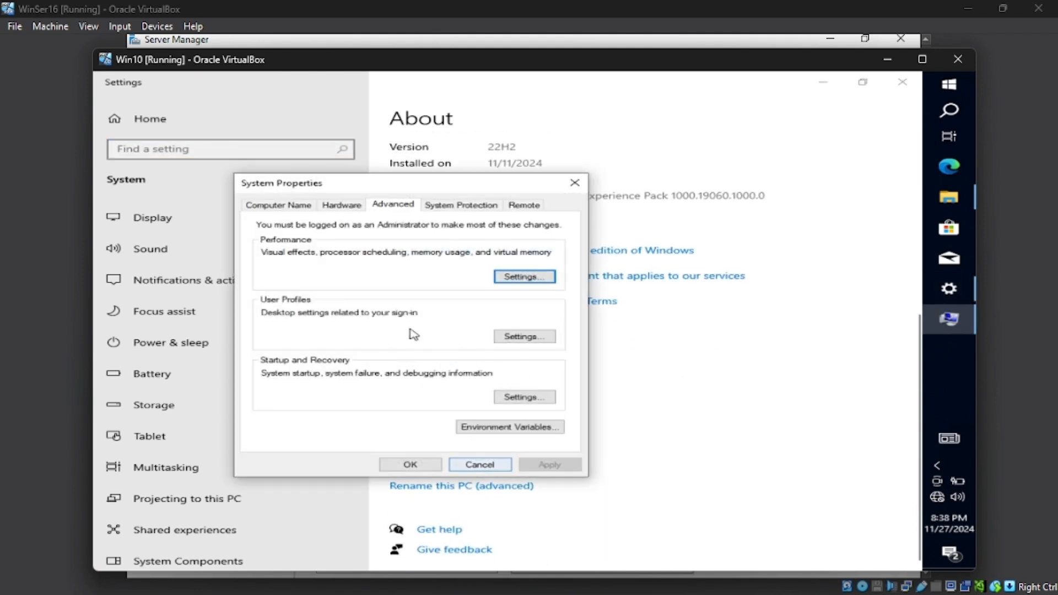
Step: Change the computer's membership from workgroup to the XATA.com domain and confirm
{"action": "left_click", "coordinate": [280, 205]}
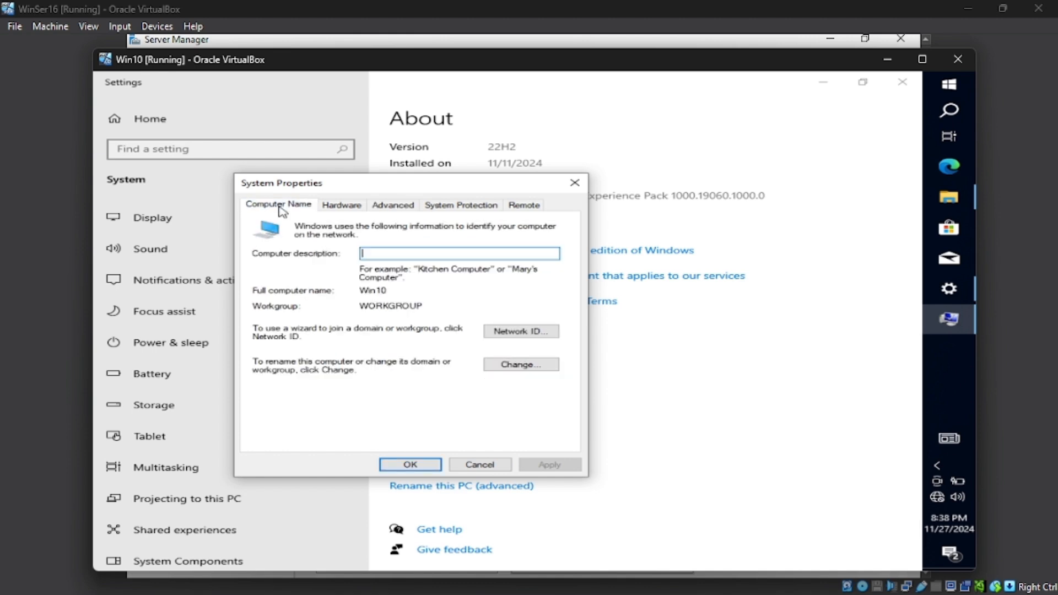
{"action": "left_click", "coordinate": [542, 367]}
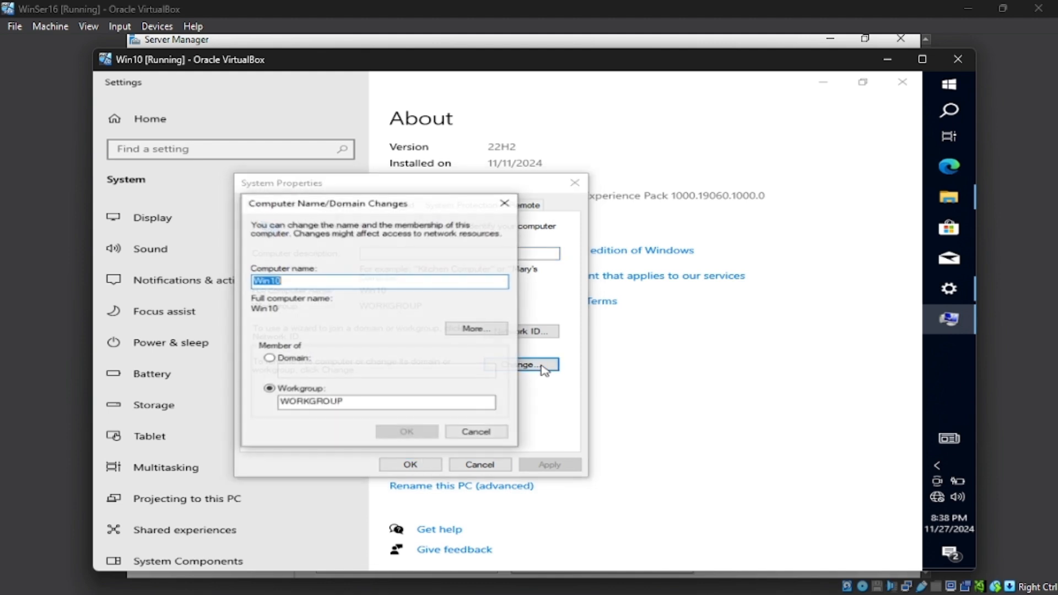
{"action": "left_click", "coordinate": [298, 359]}
{"action": "left_click", "coordinate": [306, 370]}
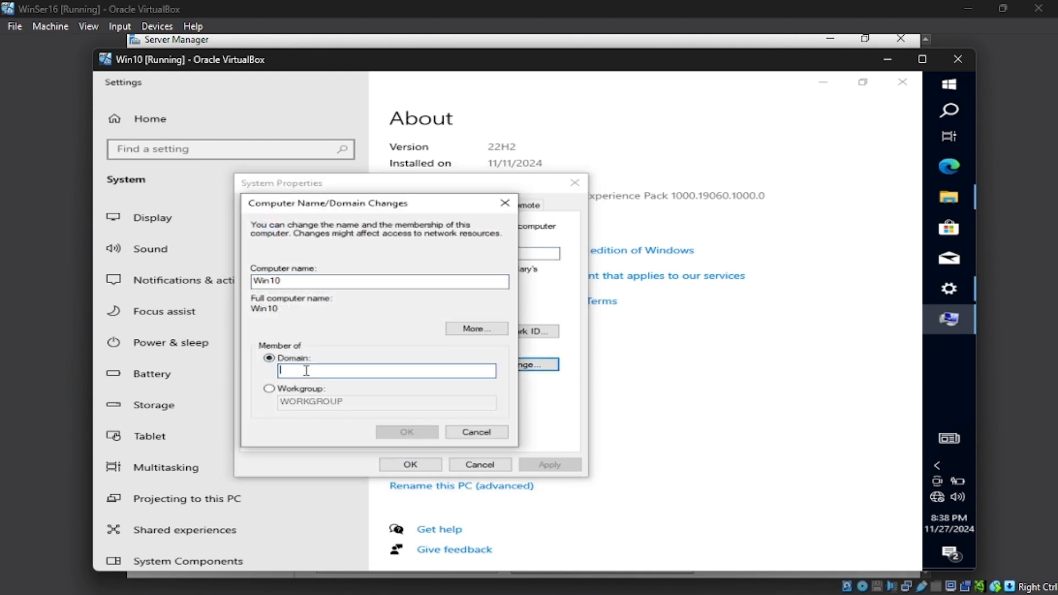
{"action": "type", "text": "XA"}
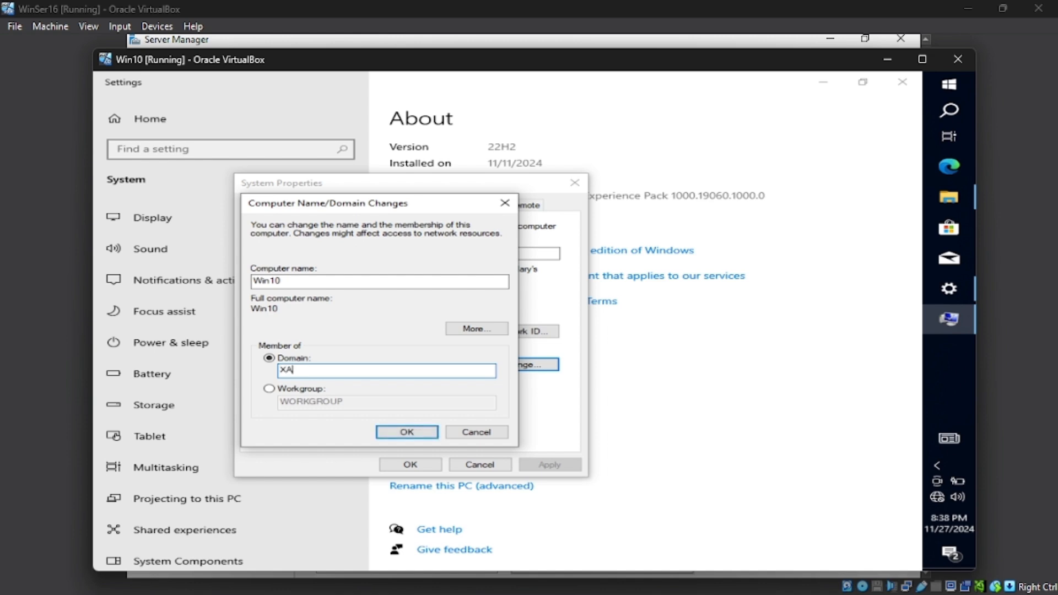
{"action": "type", "text": "TA.com"}
{"action": "left_click", "coordinate": [377, 435]}
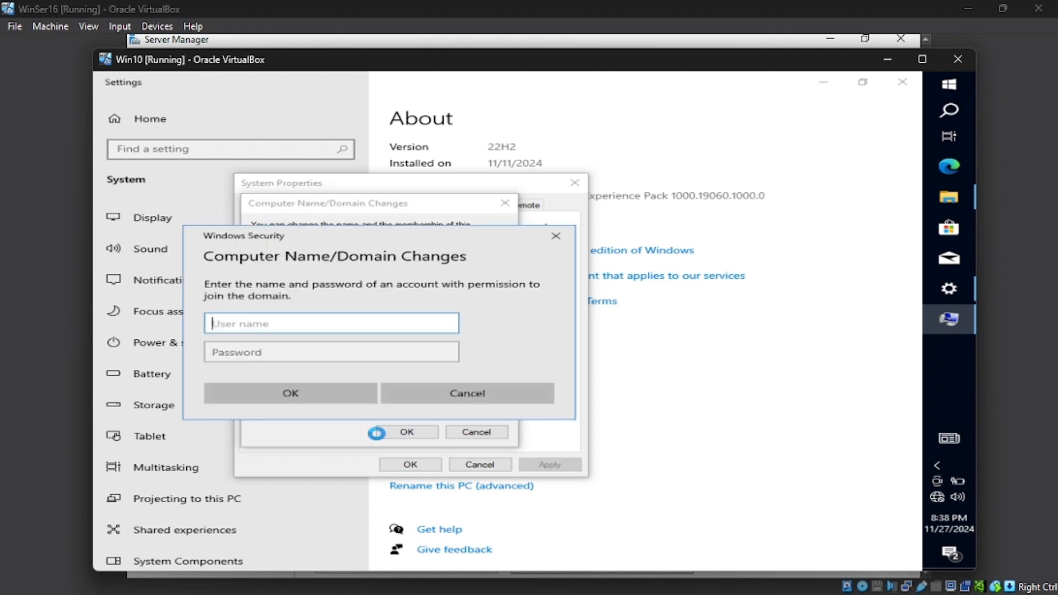
Step: Enter the domain Administrator user name and its password to authorize joining the domain
{"action": "type", "text": "A"}
{"action": "key", "text": "BackSpace"}
{"action": "type", "text": "Administrator"}
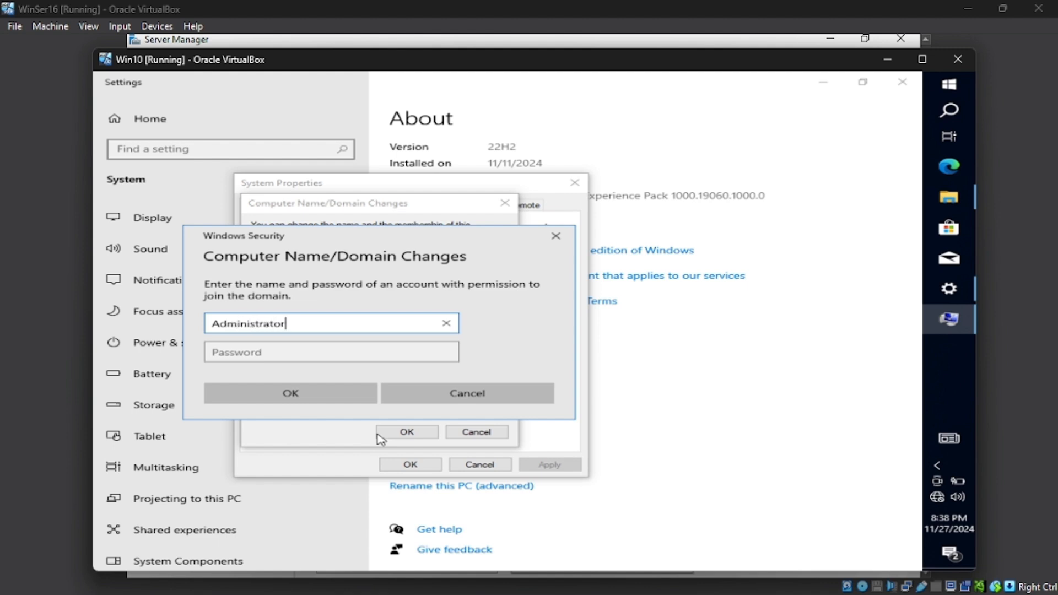
{"action": "left_click", "coordinate": [331, 347]}
{"action": "type", "text": "Pa"}
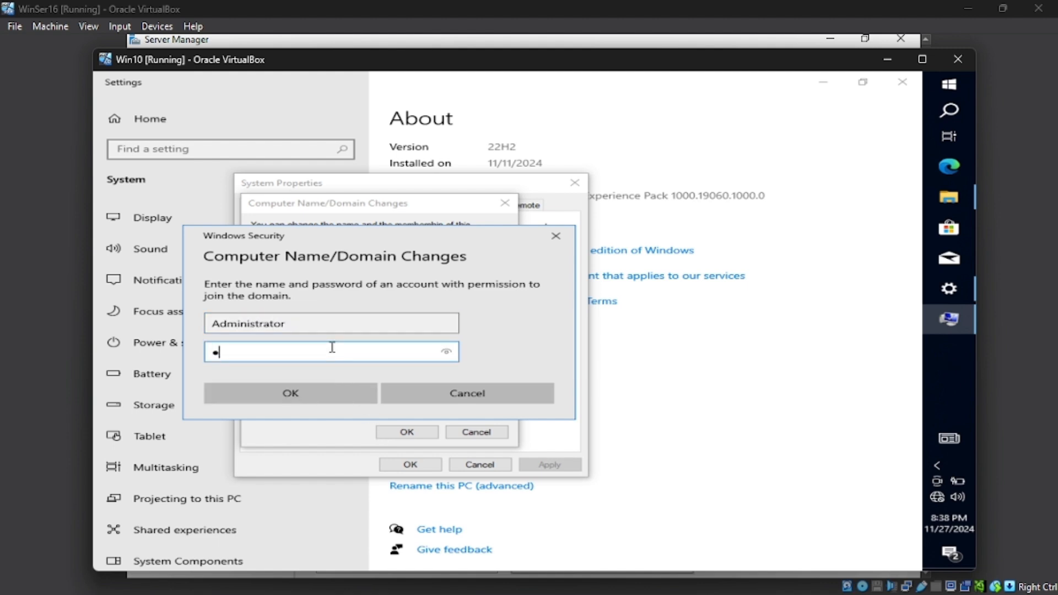
{"action": "type", "text": "ssword1"}
{"action": "key", "text": "Return"}
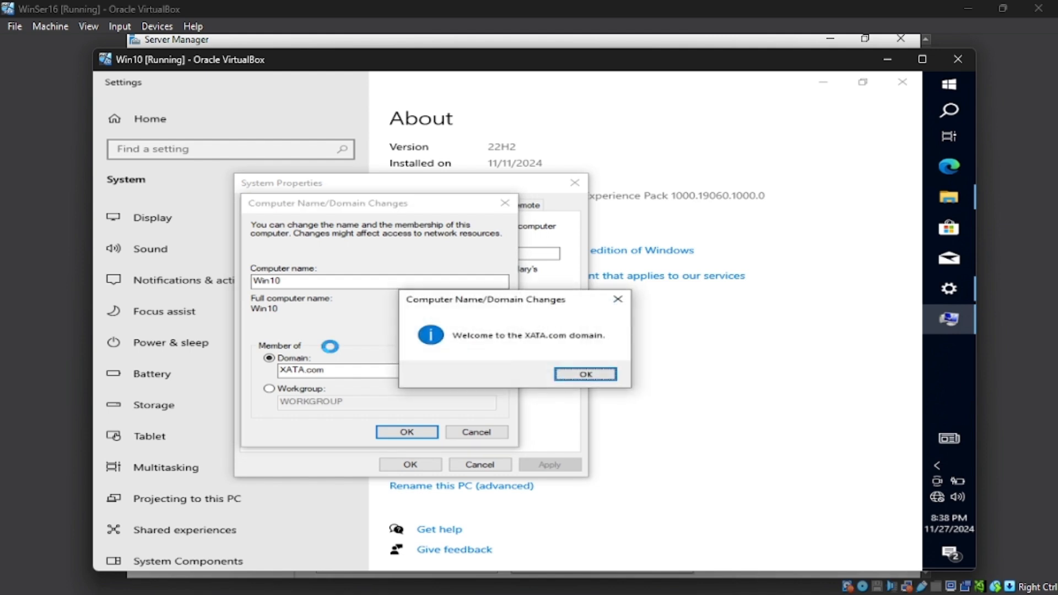
Step: Acknowledge the domain welcome and restart notices, close System Properties, and restart the computer now
{"action": "left_click", "coordinate": [584, 376]}
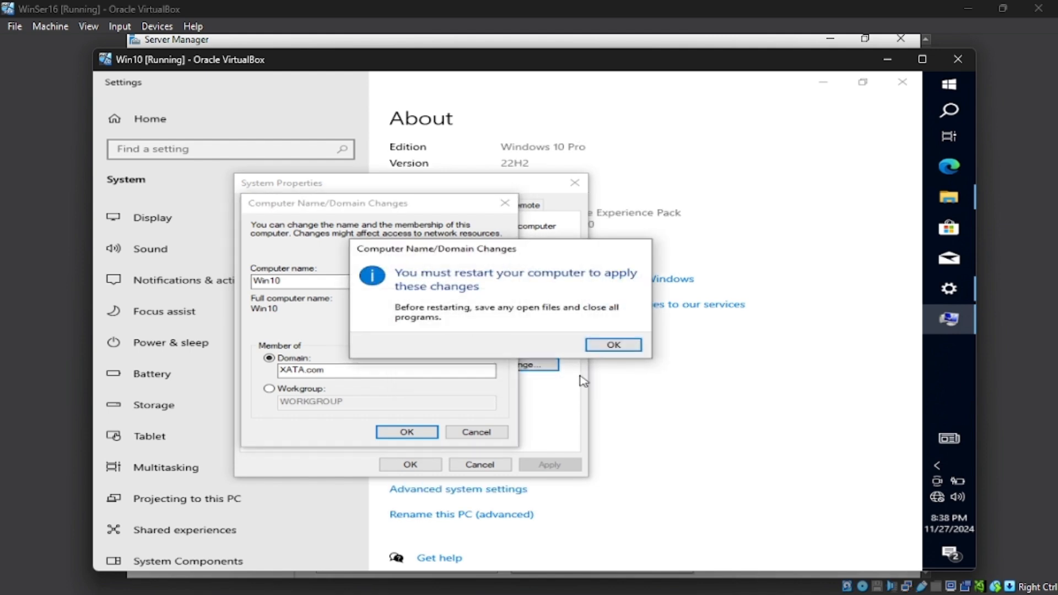
{"action": "left_click", "coordinate": [611, 345]}
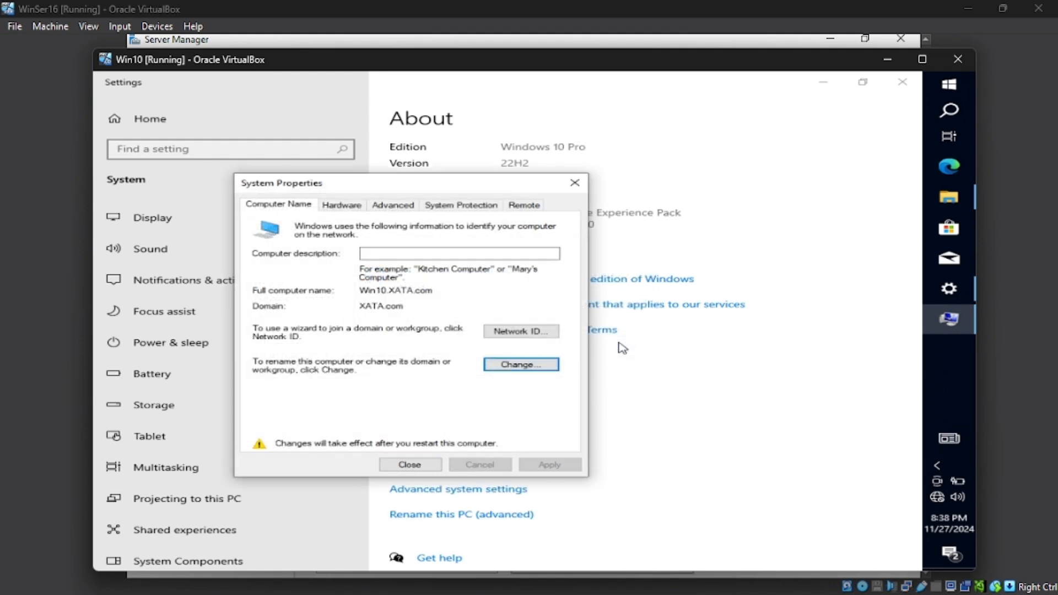
{"action": "left_click", "coordinate": [438, 466]}
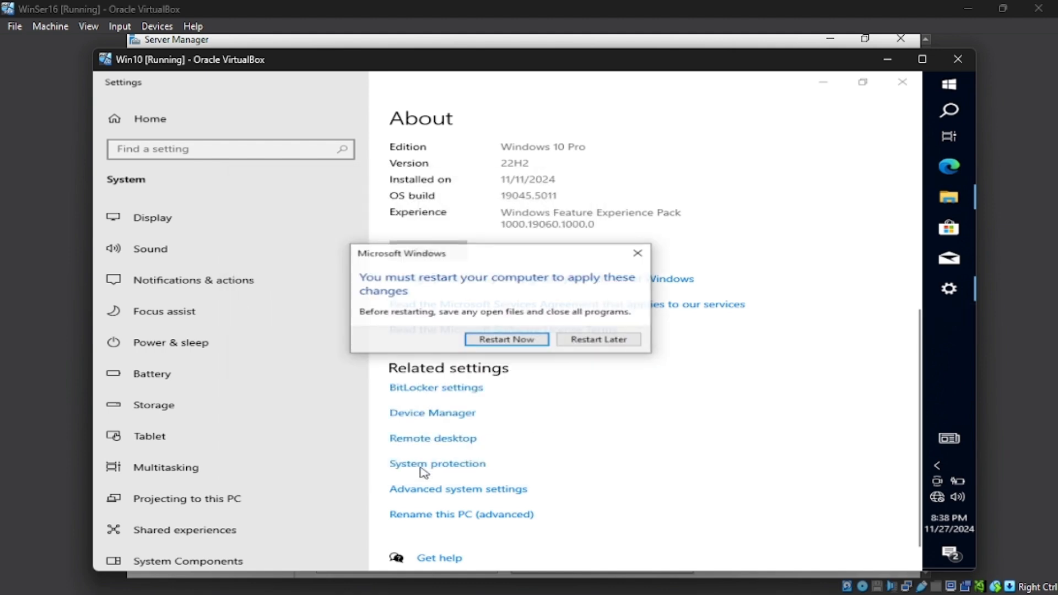
{"action": "left_click", "coordinate": [508, 340]}
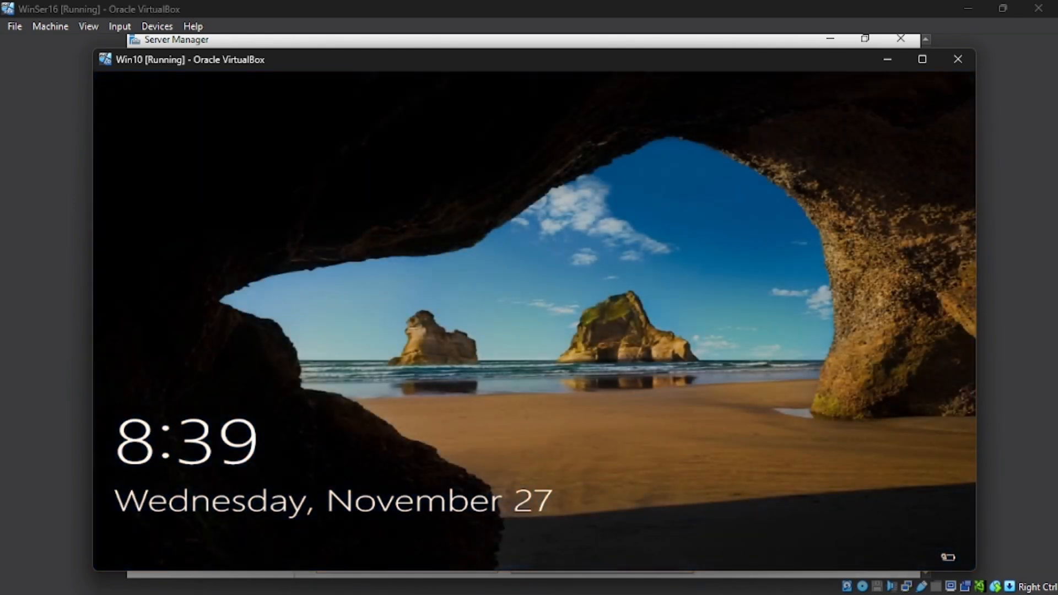
Step: Sign in to the Win10 VM as Other user with XATA\Administrator and the account password
{"action": "left_click", "coordinate": [706, 208]}
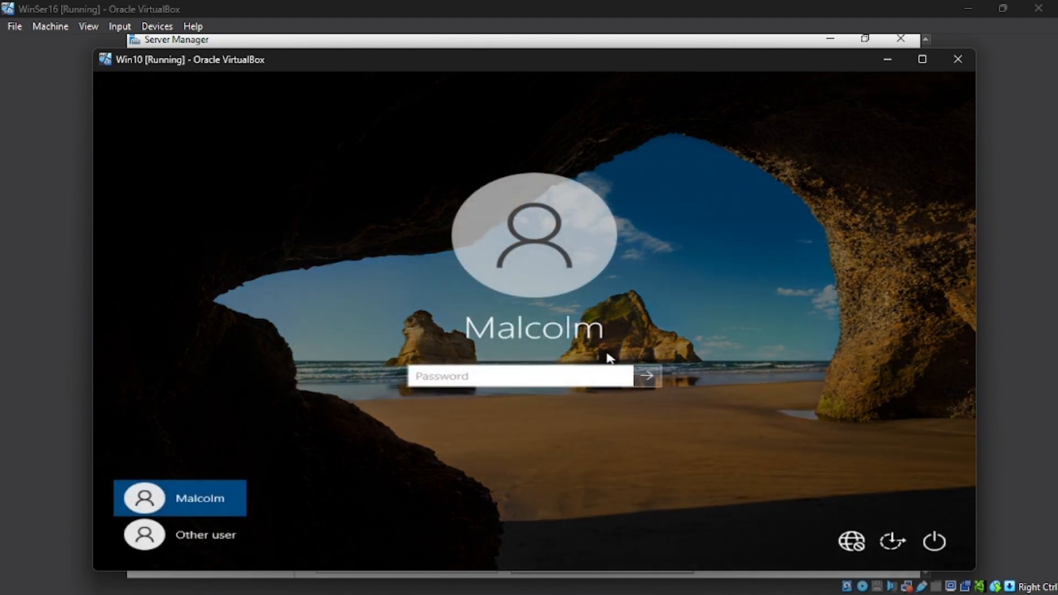
{"action": "left_click", "coordinate": [218, 533]}
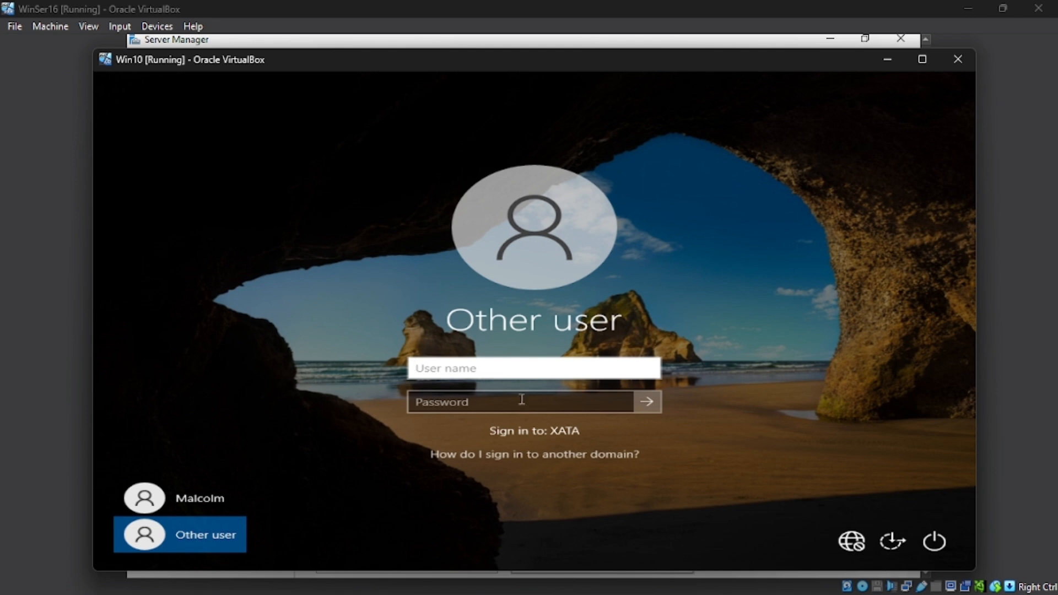
{"action": "left_click", "coordinate": [222, 504]}
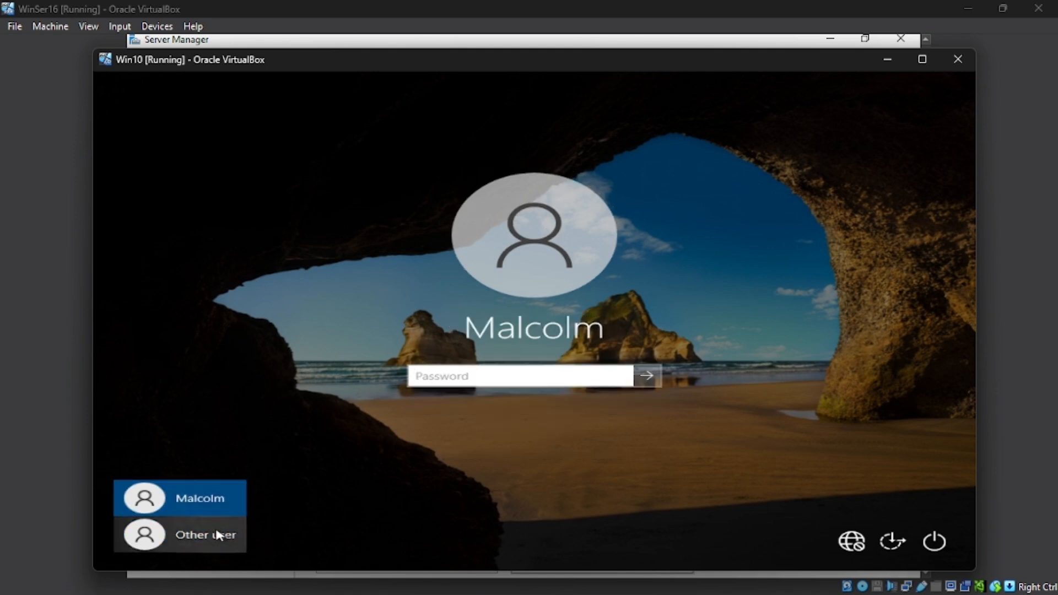
{"action": "left_click", "coordinate": [220, 535]}
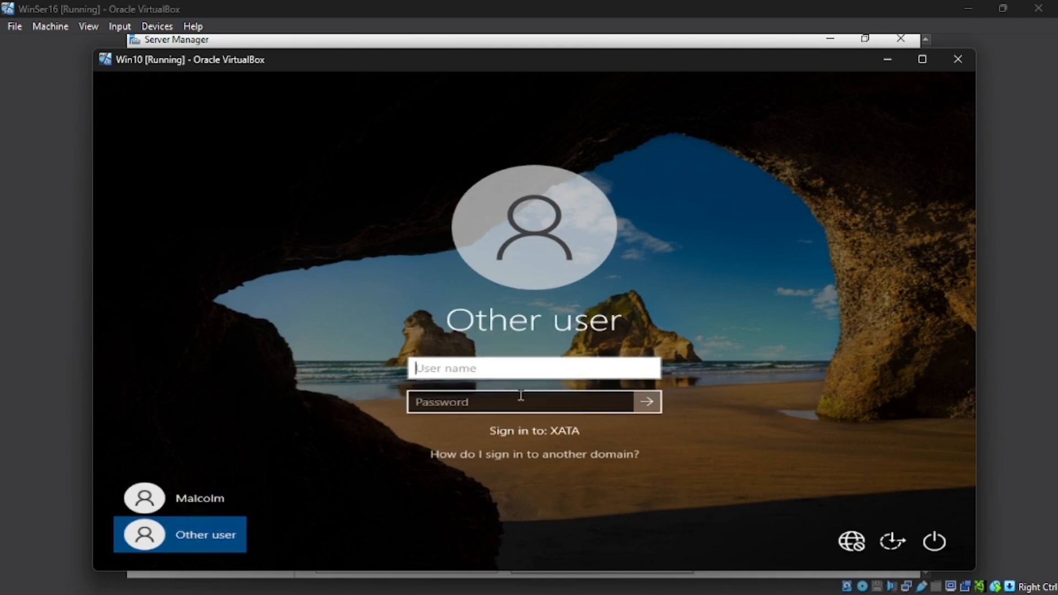
{"action": "type", "text": "X"}
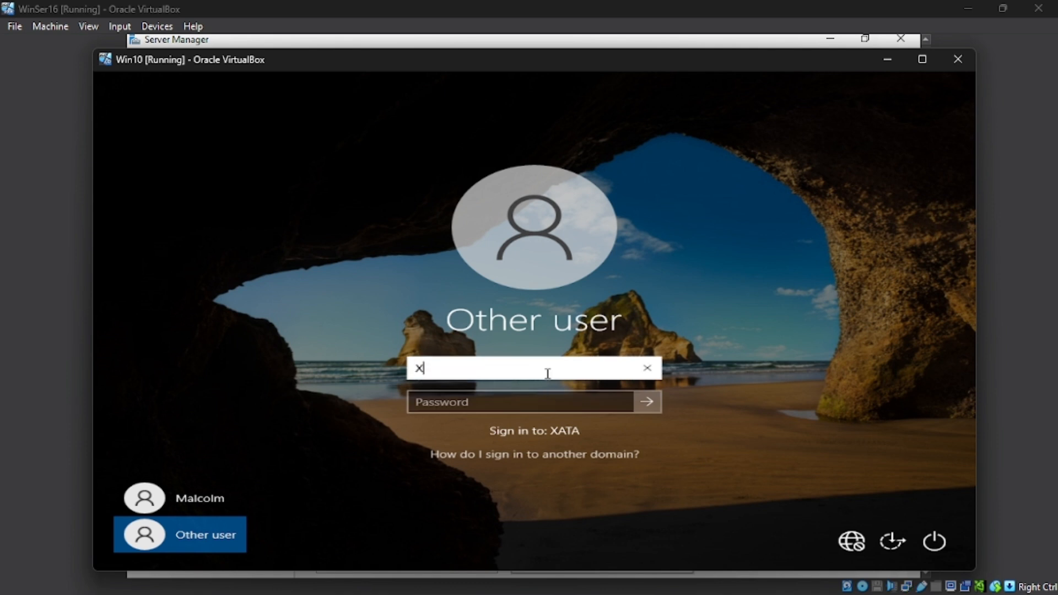
{"action": "type", "text": "ATA\\Administrato"}
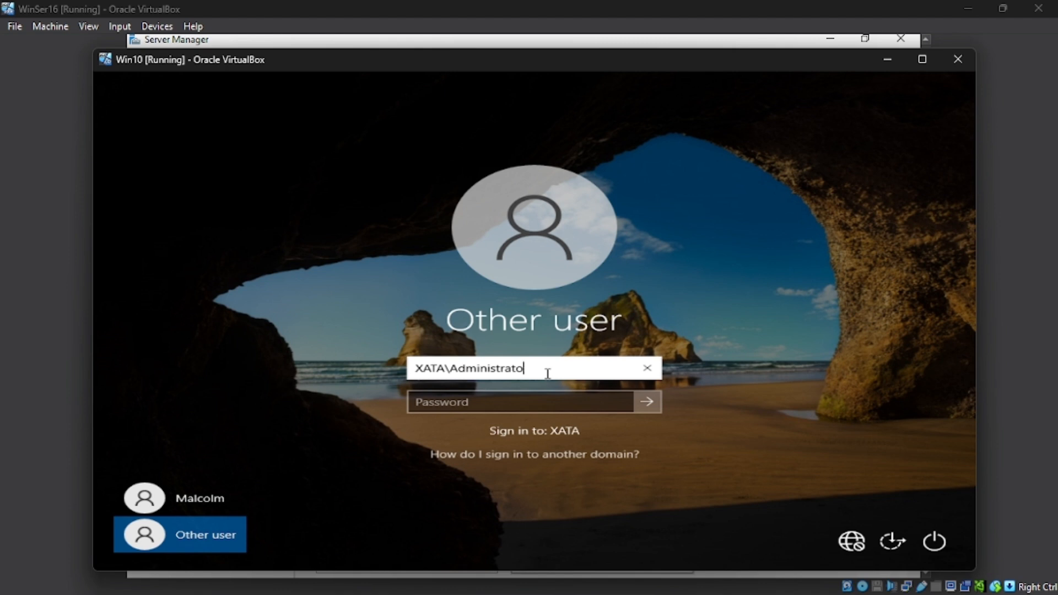
{"action": "type", "text": "r"}
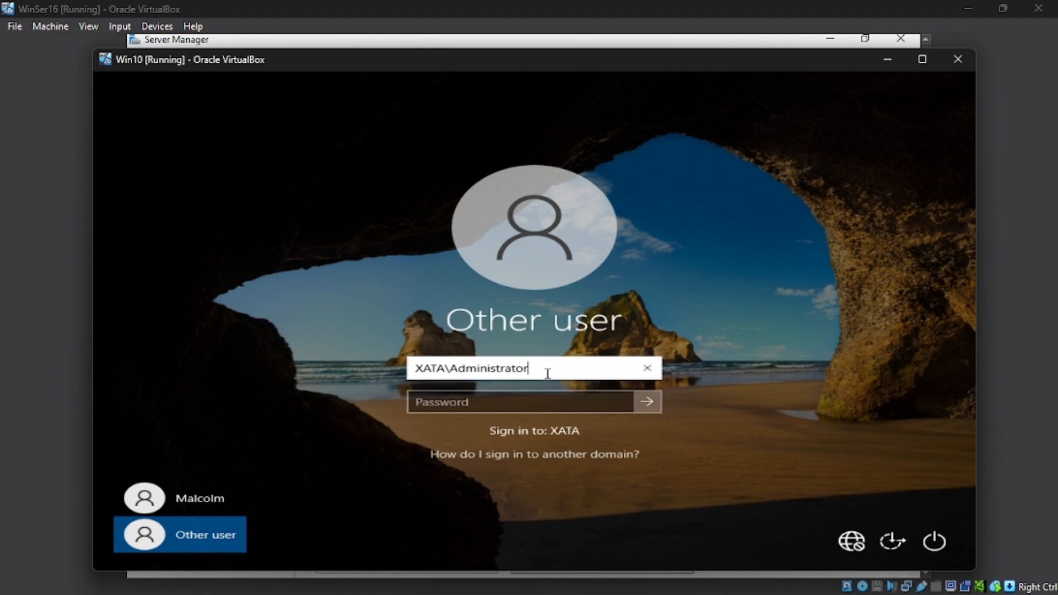
{"action": "left_click", "coordinate": [527, 404]}
{"action": "type", "text": "••••"}
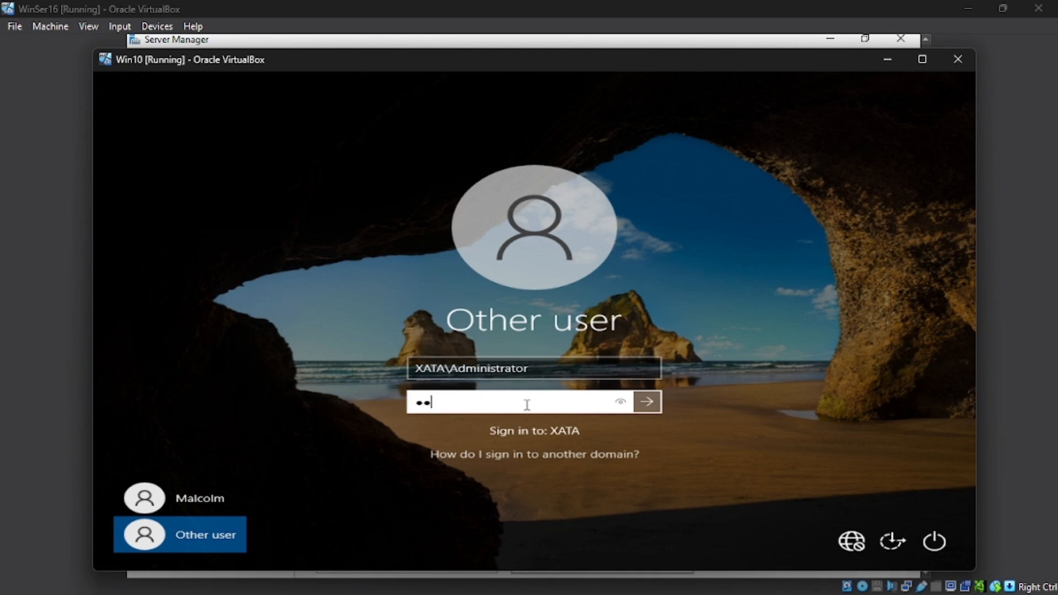
{"action": "type", "text": "•••••"}
{"action": "key", "text": "Return"}
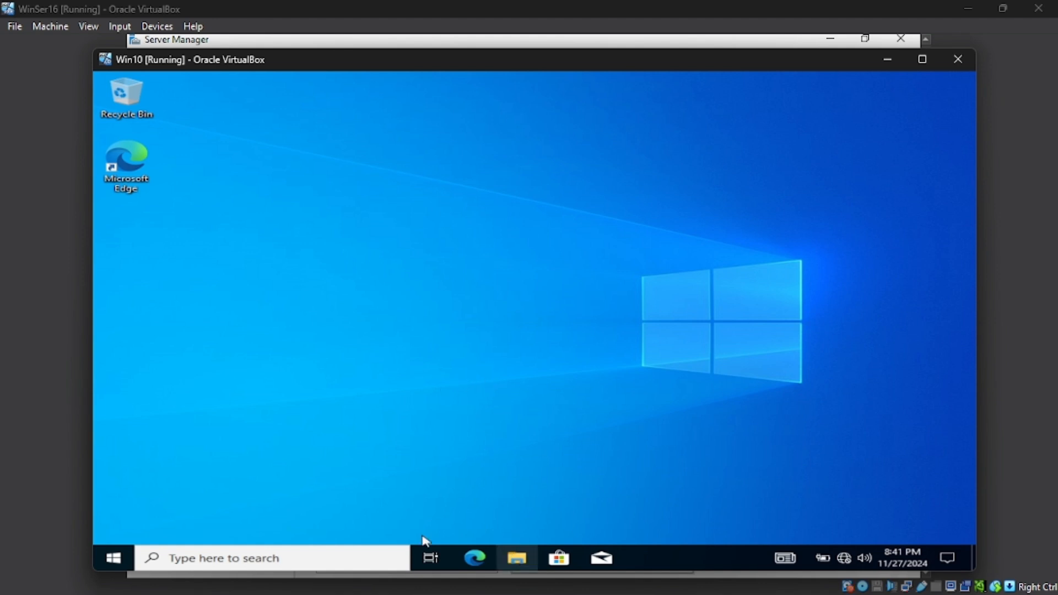
Step: Open the Start menu and check the signed-in account's options
{"action": "left_click", "coordinate": [118, 550]}
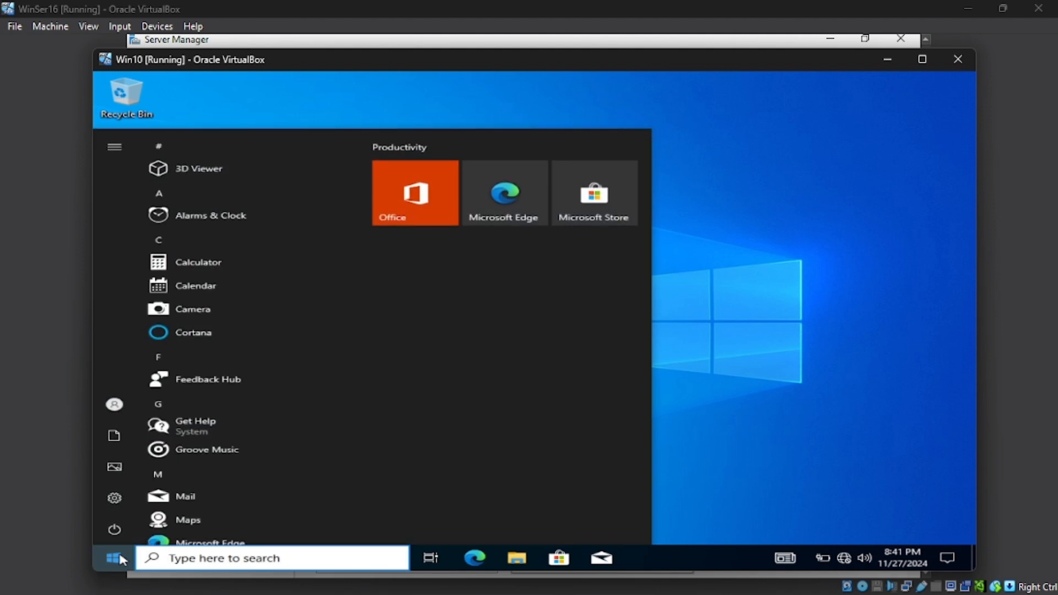
{"action": "mouse_move", "coordinate": [100, 408]}
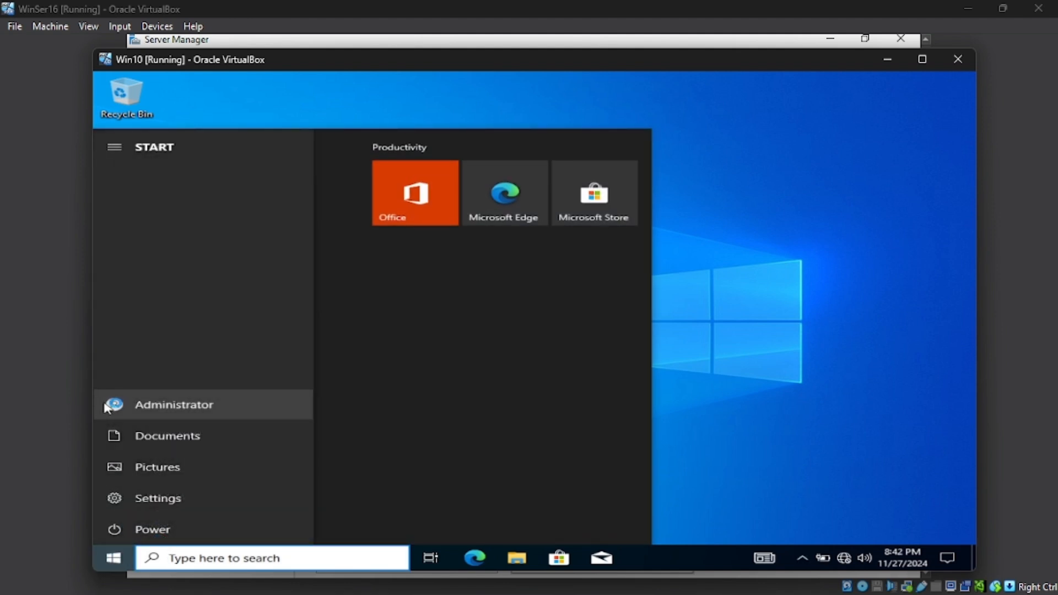
{"action": "left_click", "coordinate": [105, 406]}
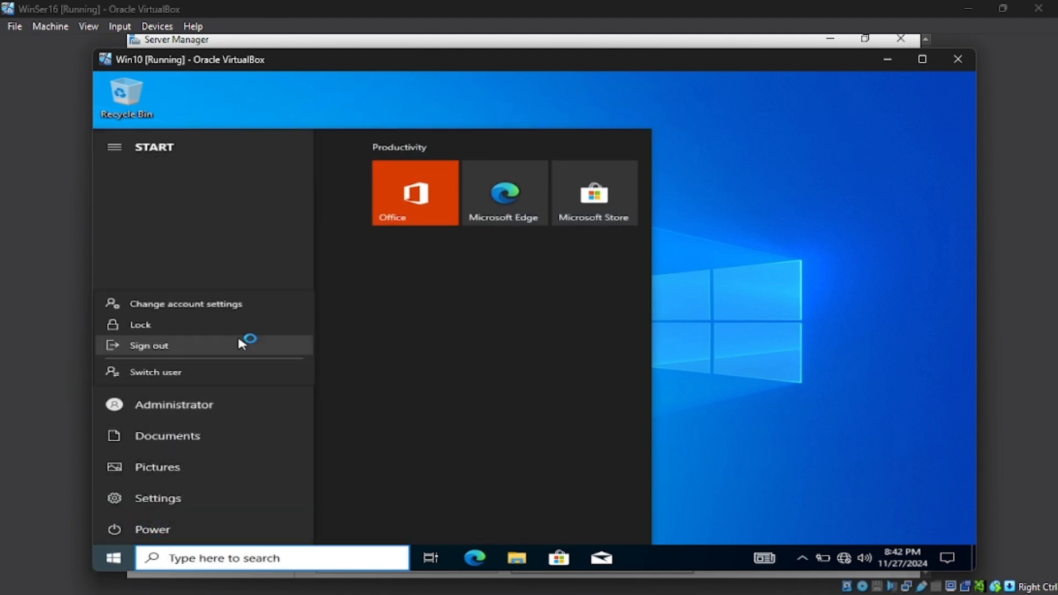
{"action": "left_click", "coordinate": [746, 293]}
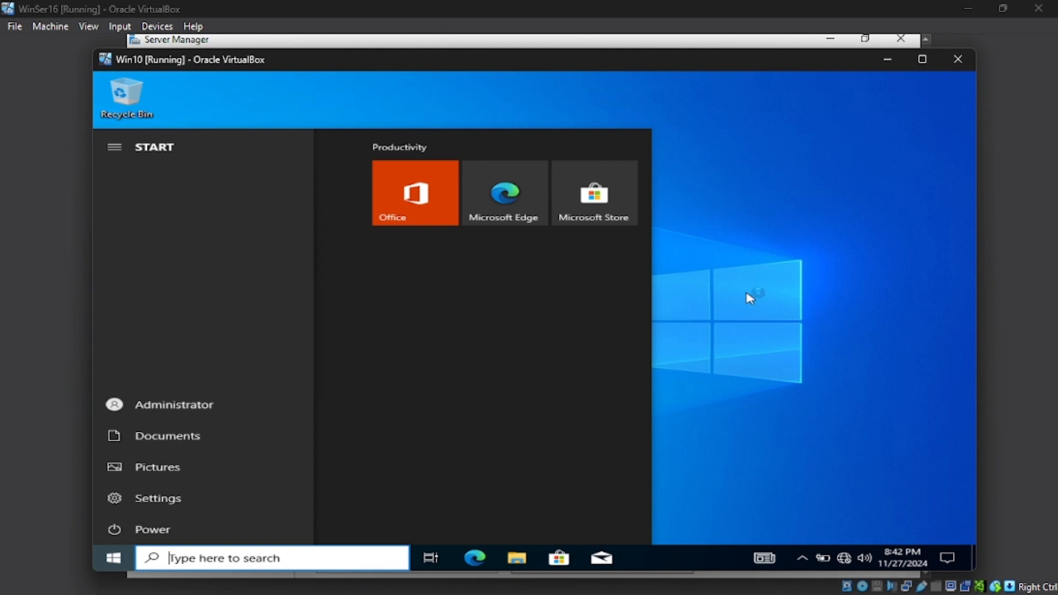